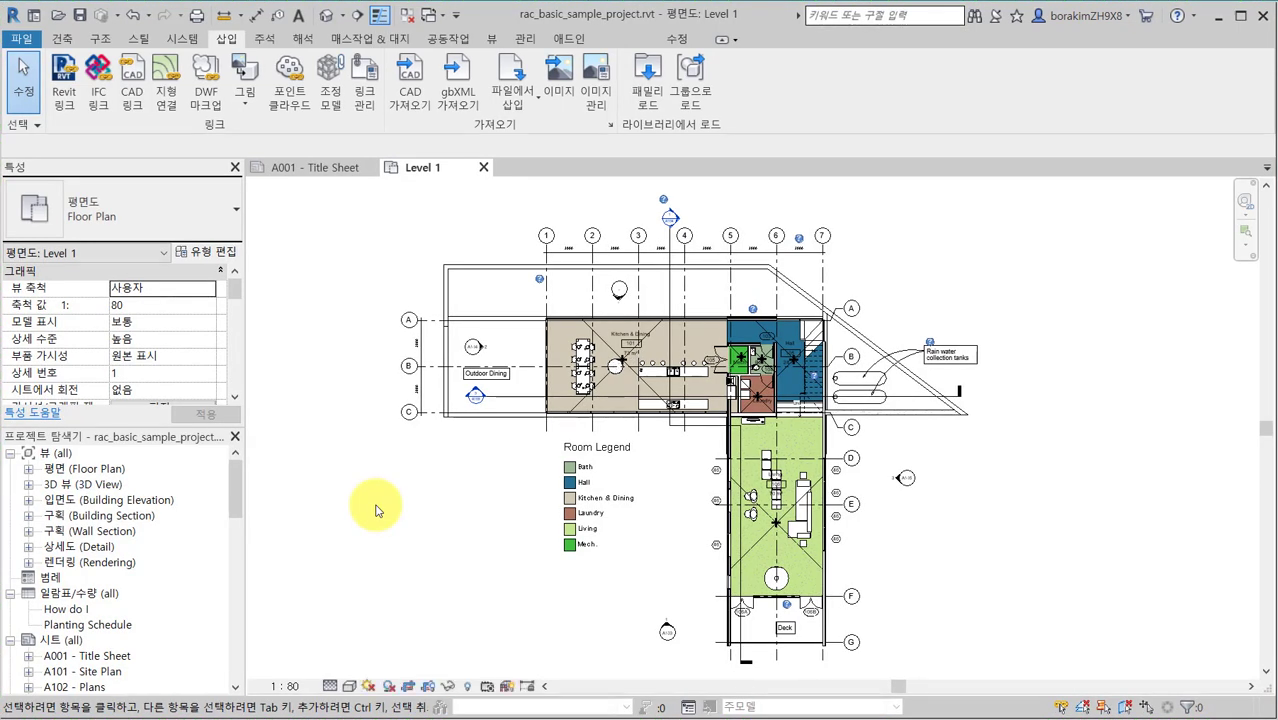
Inspect the Outdoor Dining text note and the Kitchen & Dining room tag on the Level 1 plan by selecting each in turn.
scroll(349, 341, "up", 1)
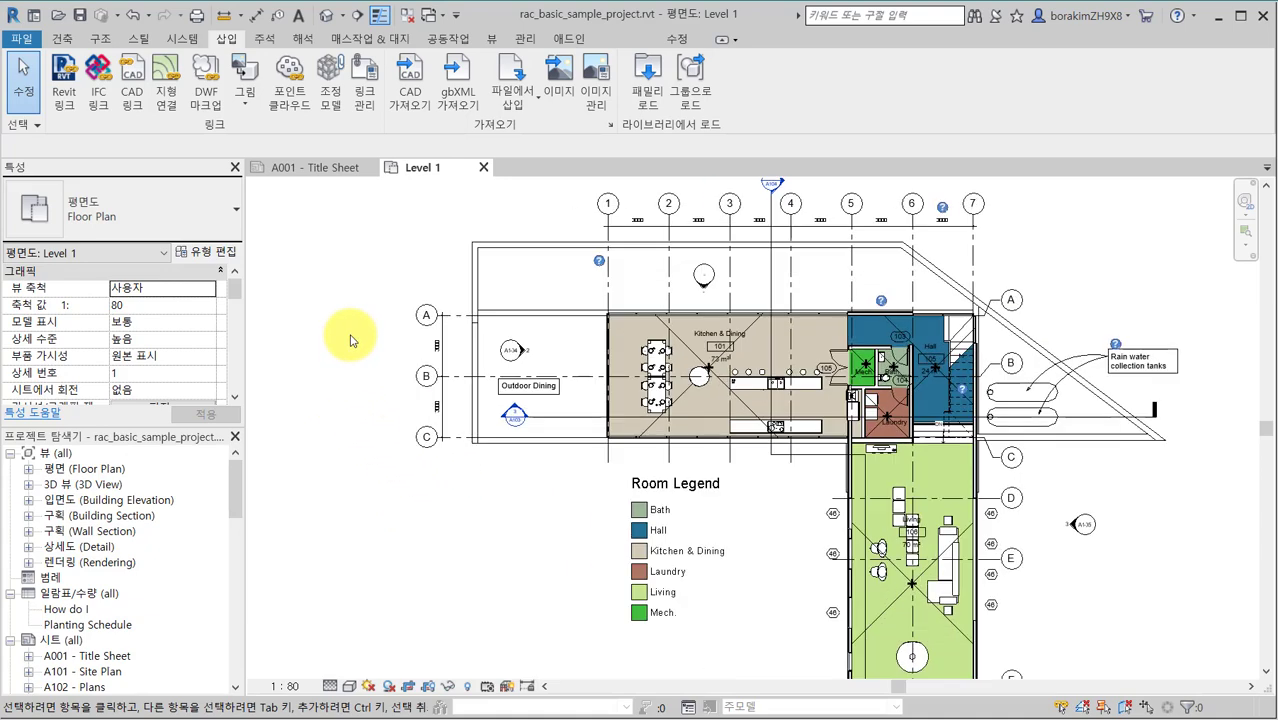
scroll(349, 341, "up", 2)
middle_click_drag(354, 337, 290, 365)
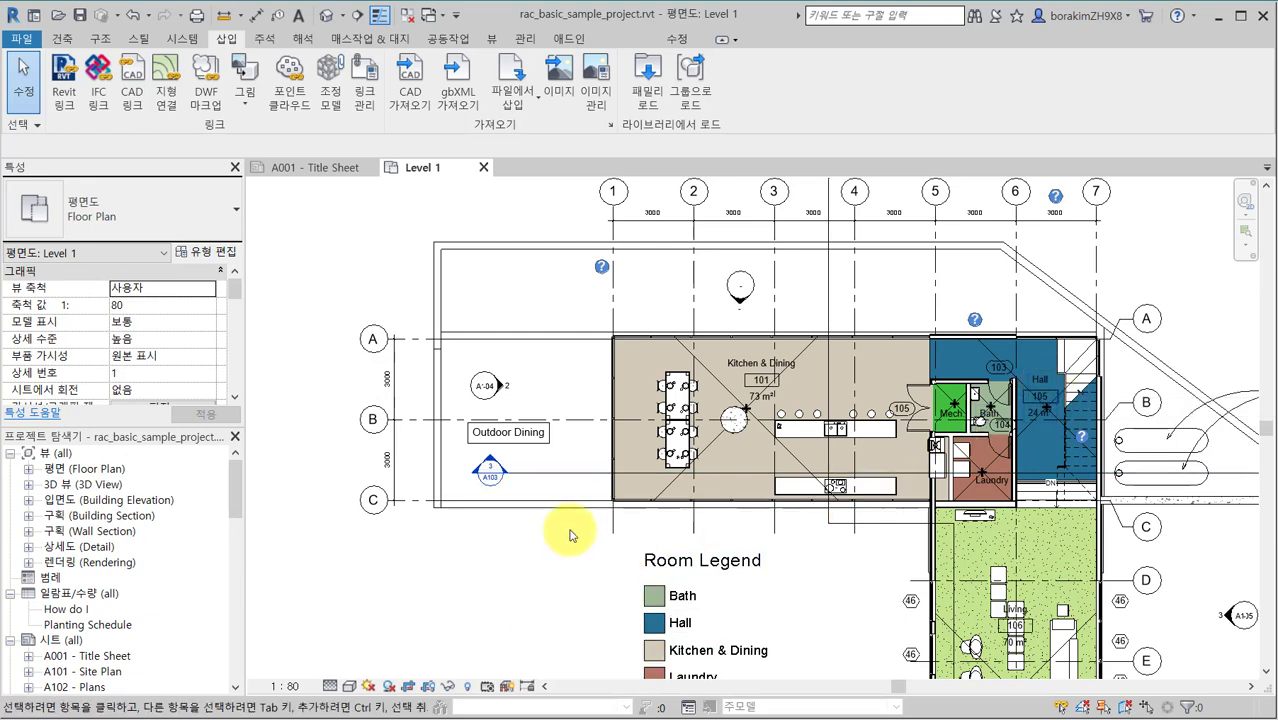
left_click(544, 446)
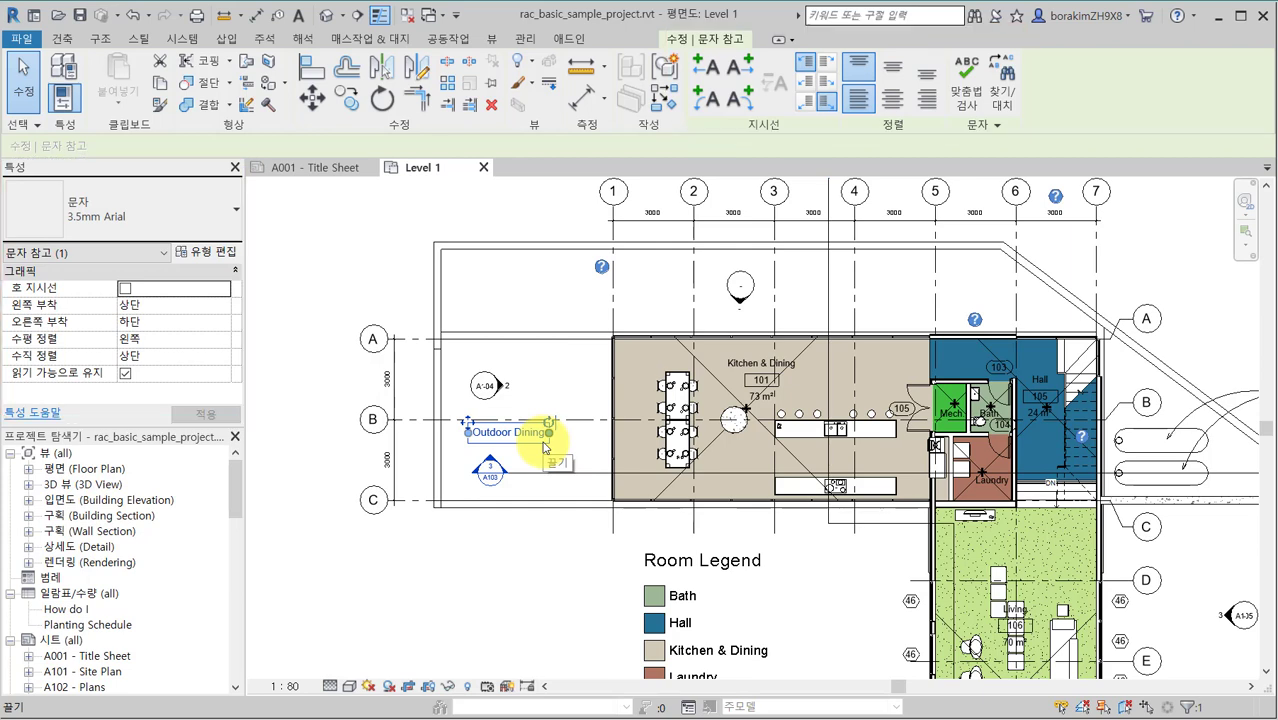
key("Escape")
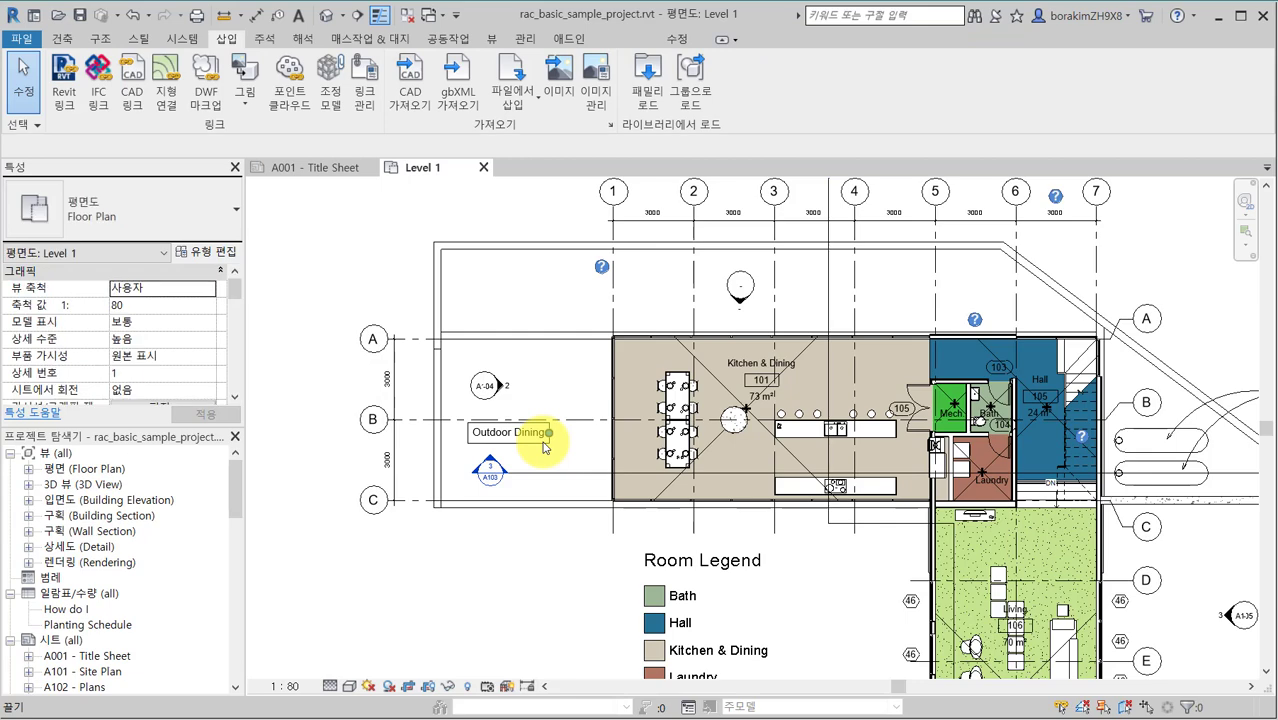
left_click(743, 377)
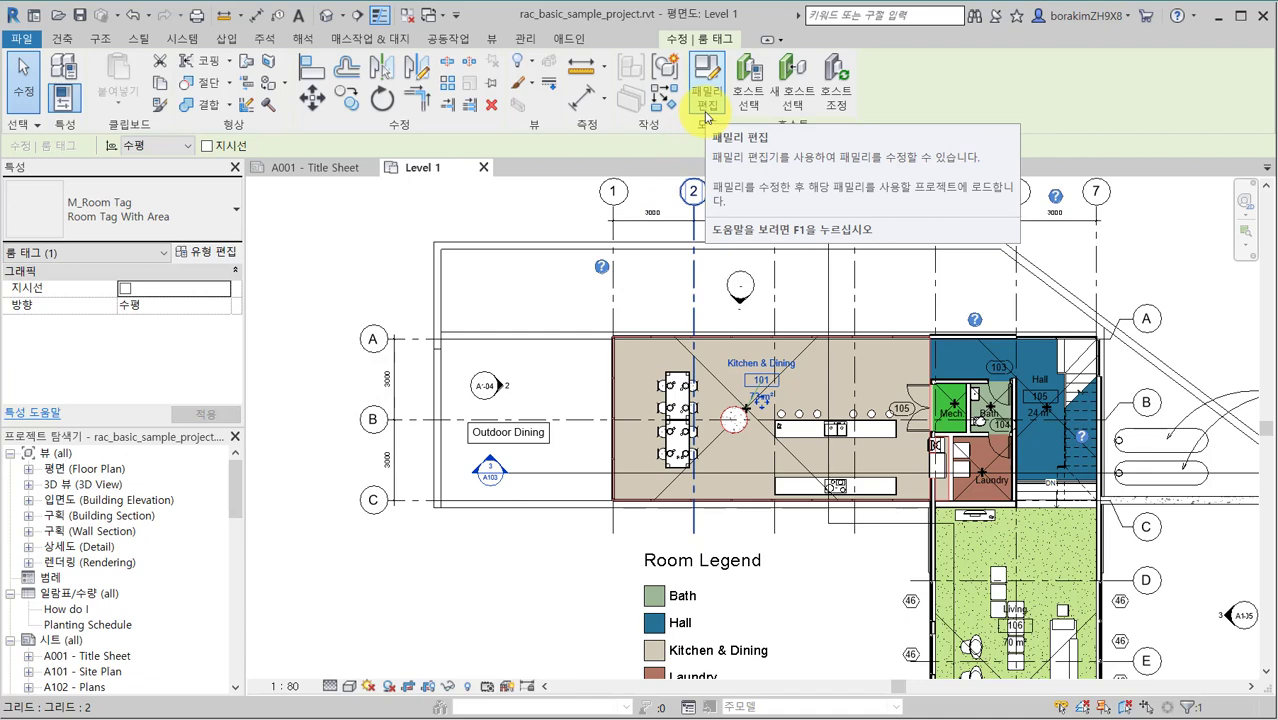
key("Escape")
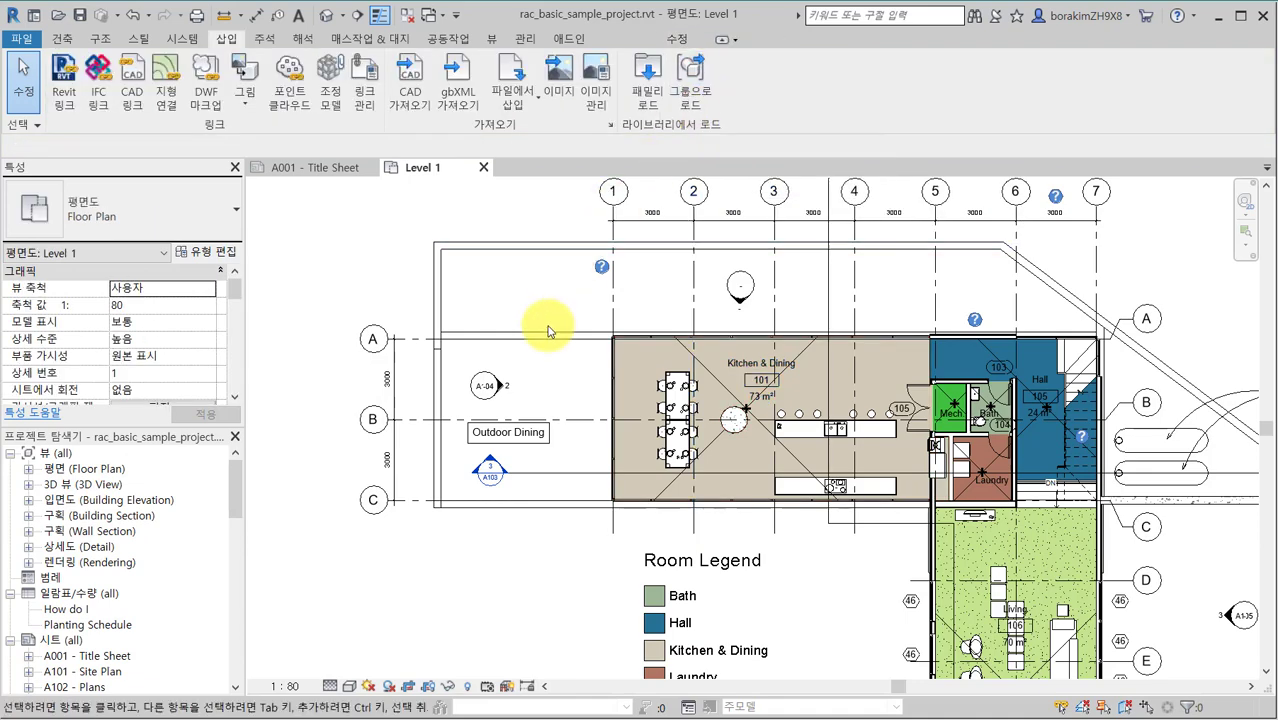
left_click(530, 452)
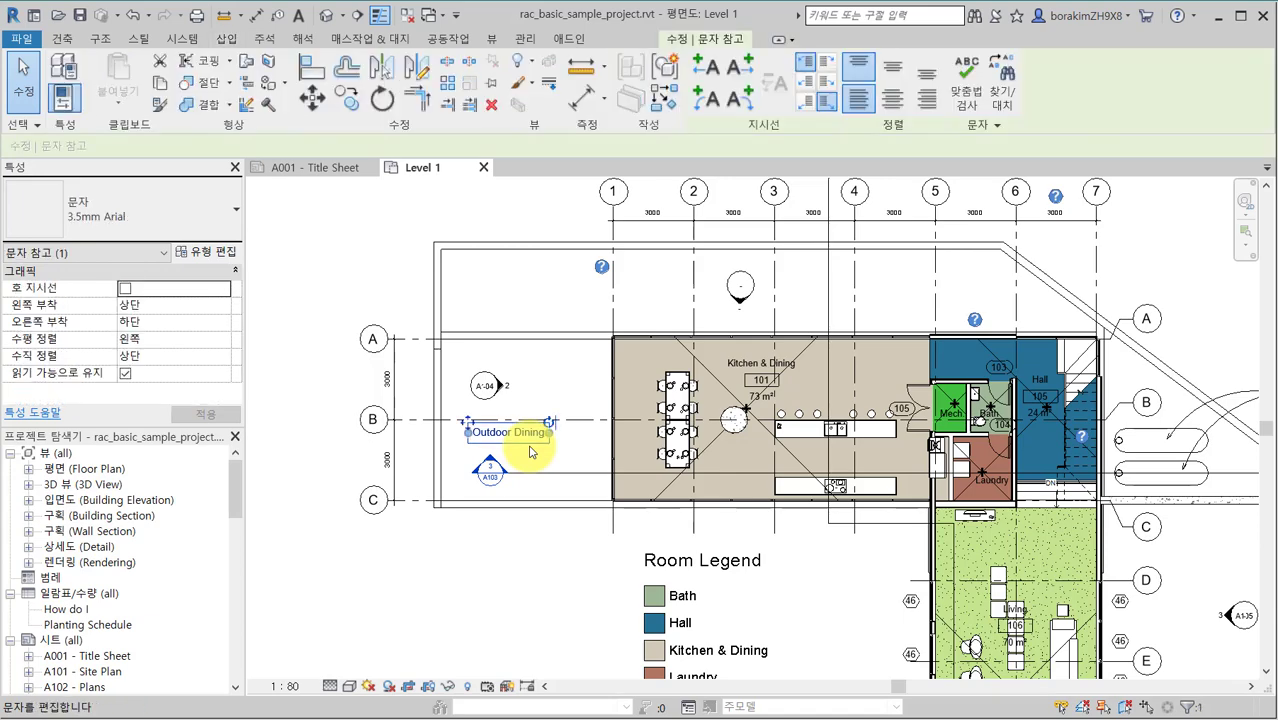
key("Escape")
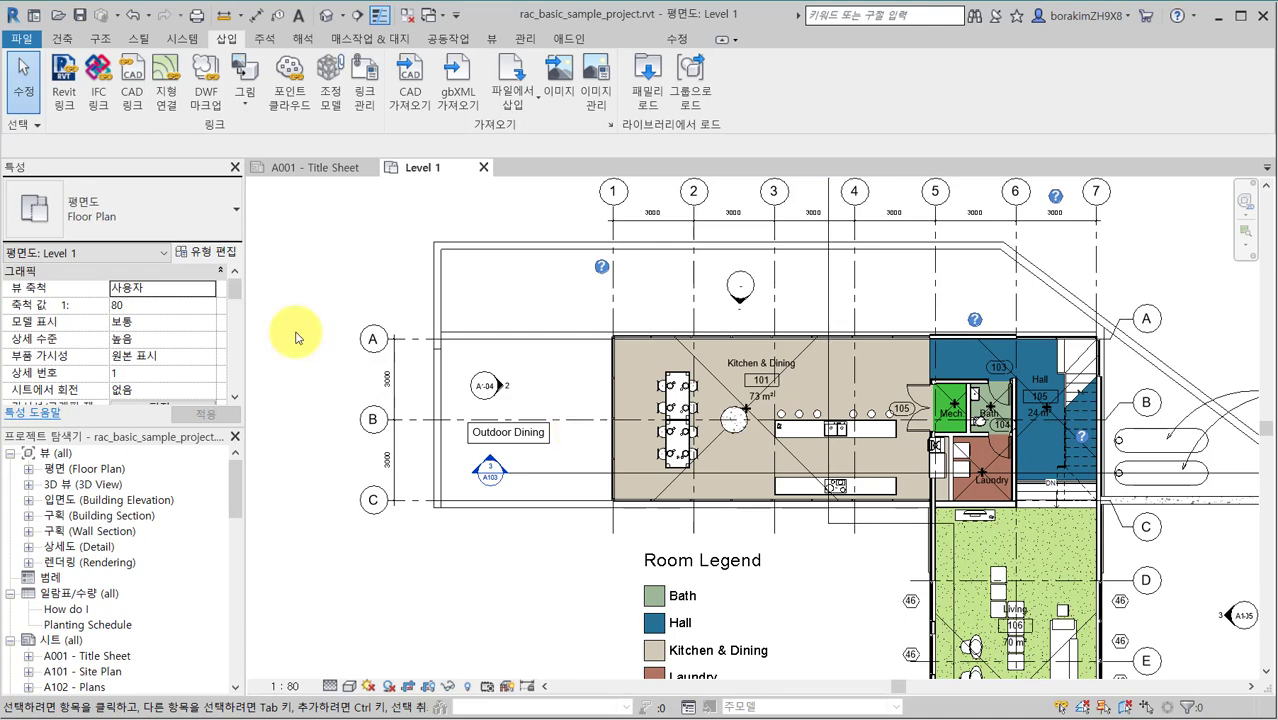
Inspect the editing options of the curtain wall beside Outdoor Dining and of a window in the Living room's wall.
scroll(573, 379, "up", 3)
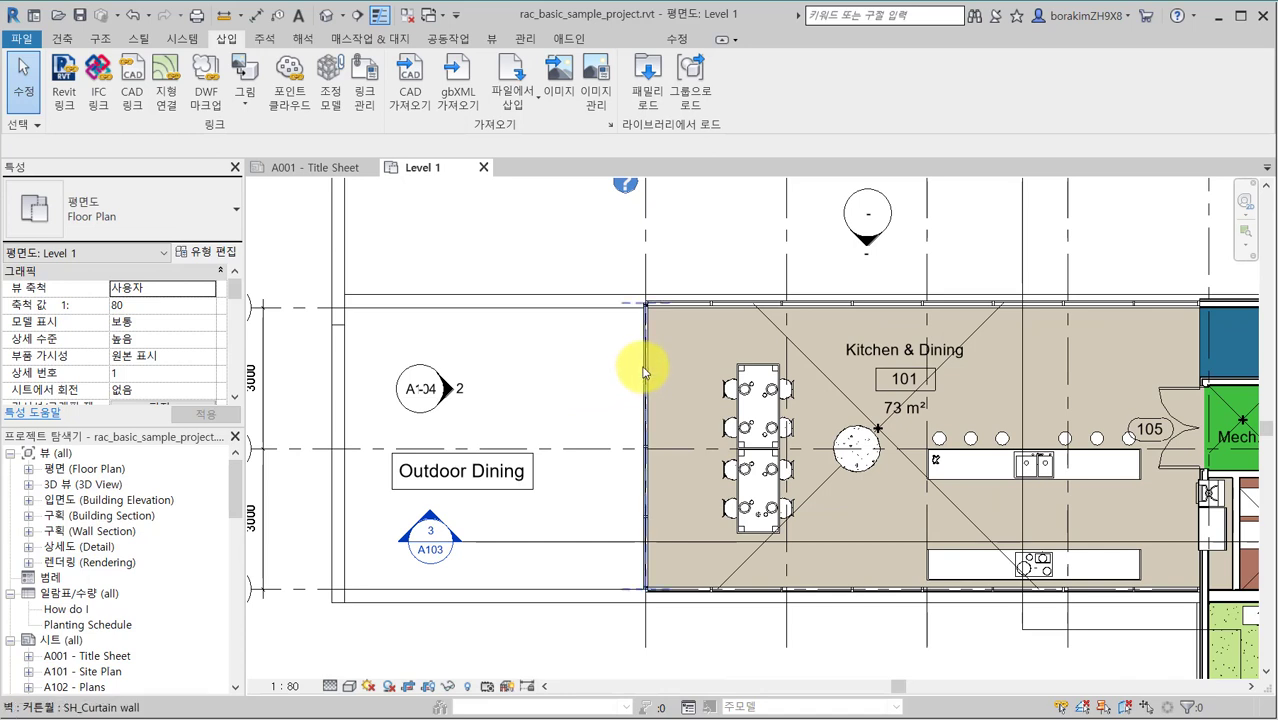
left_click(644, 372)
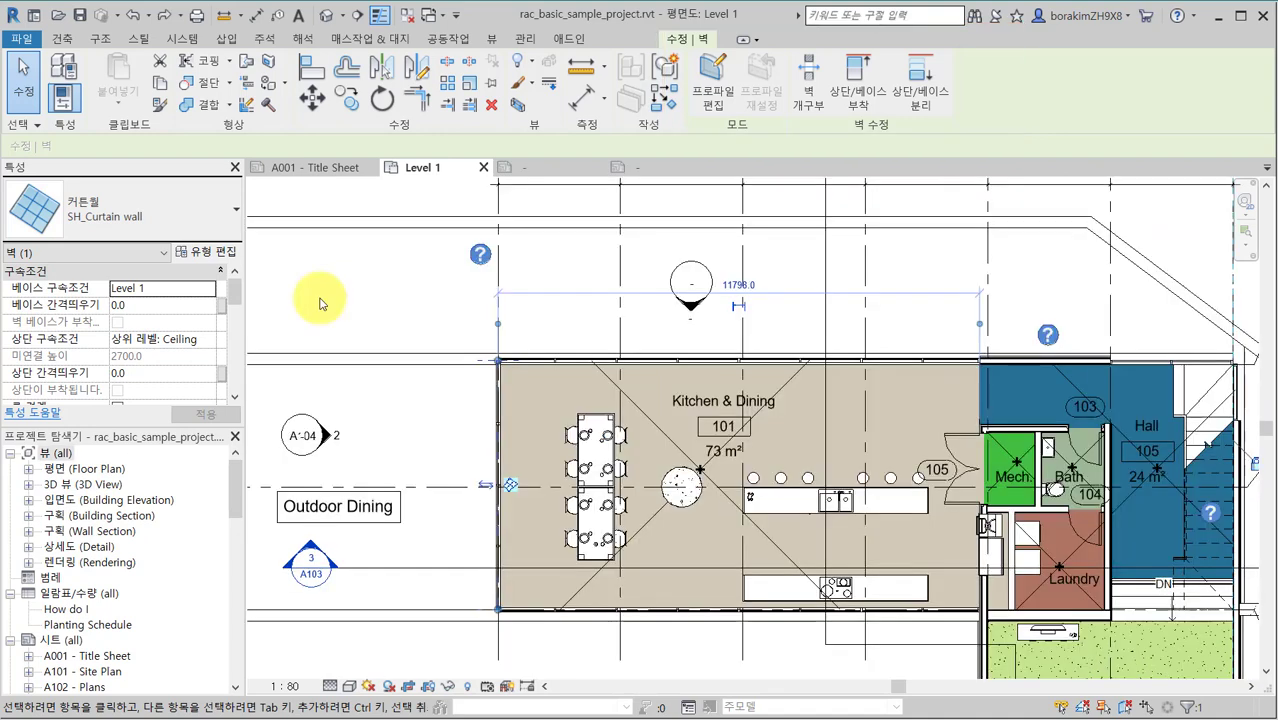
left_click(318, 299)
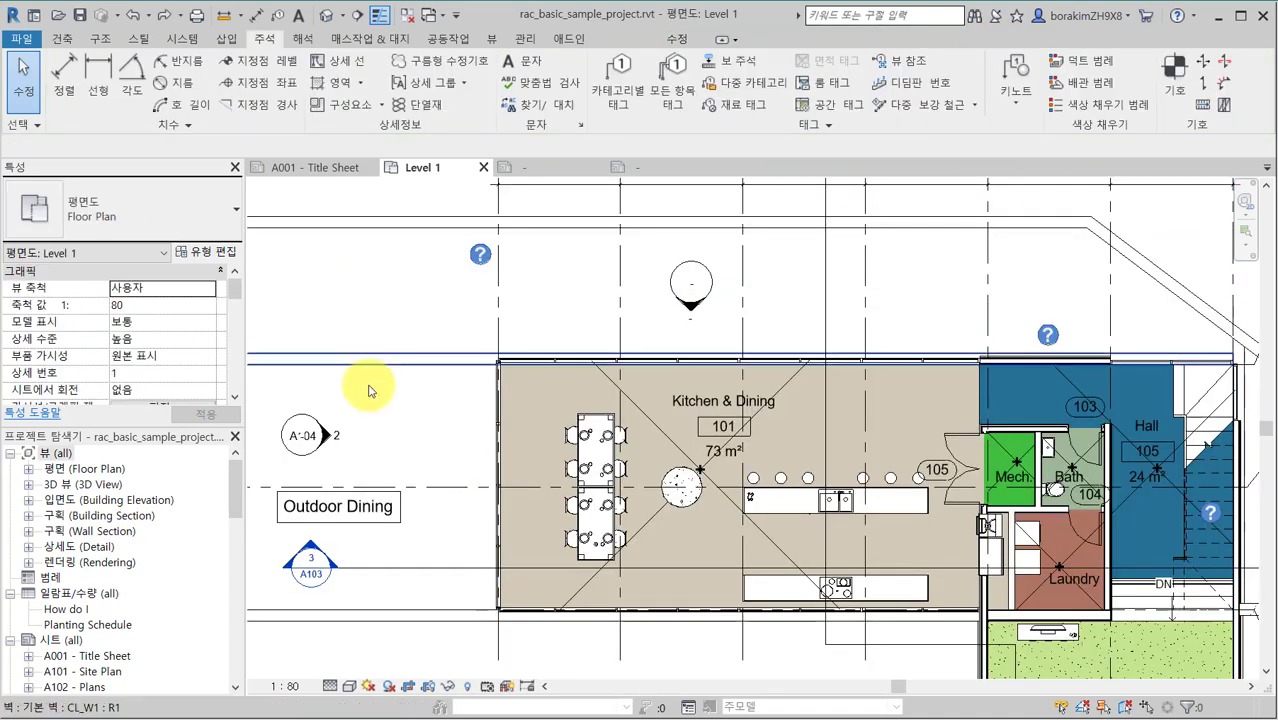
middle_click_drag(405, 427, 305, 172)
middle_click_drag(688, 541, 666, 500)
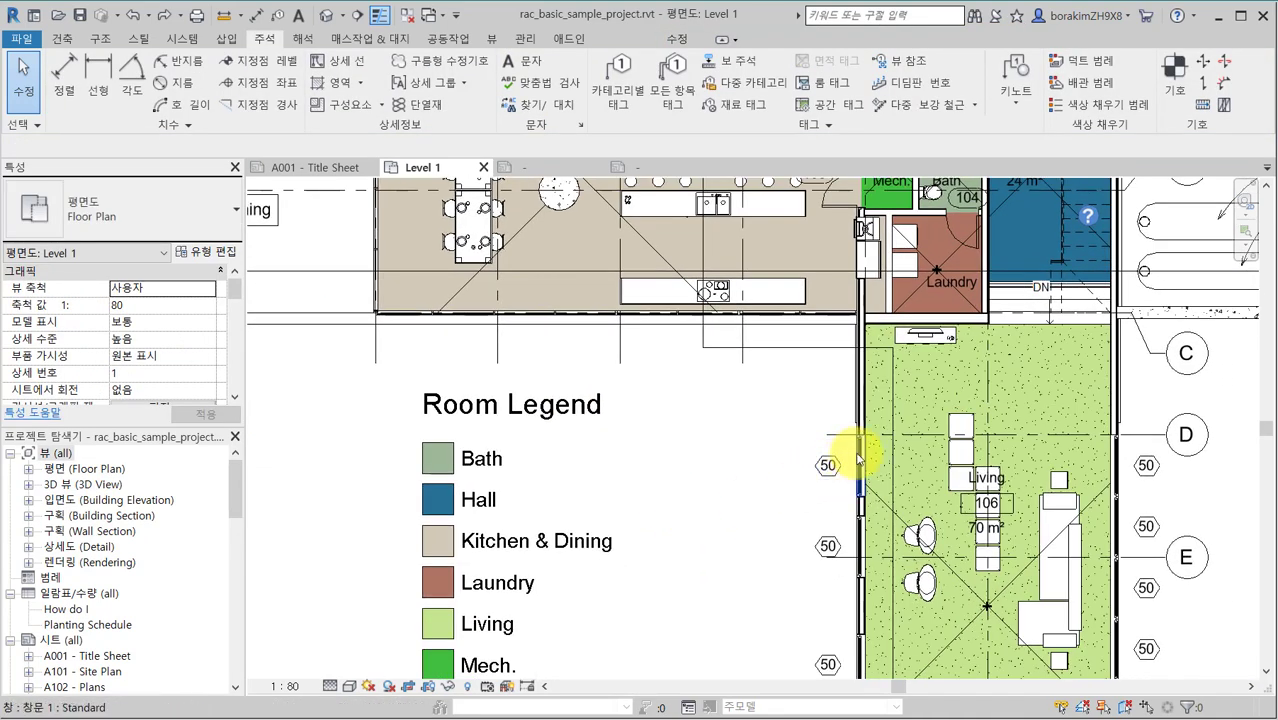
left_click(857, 459)
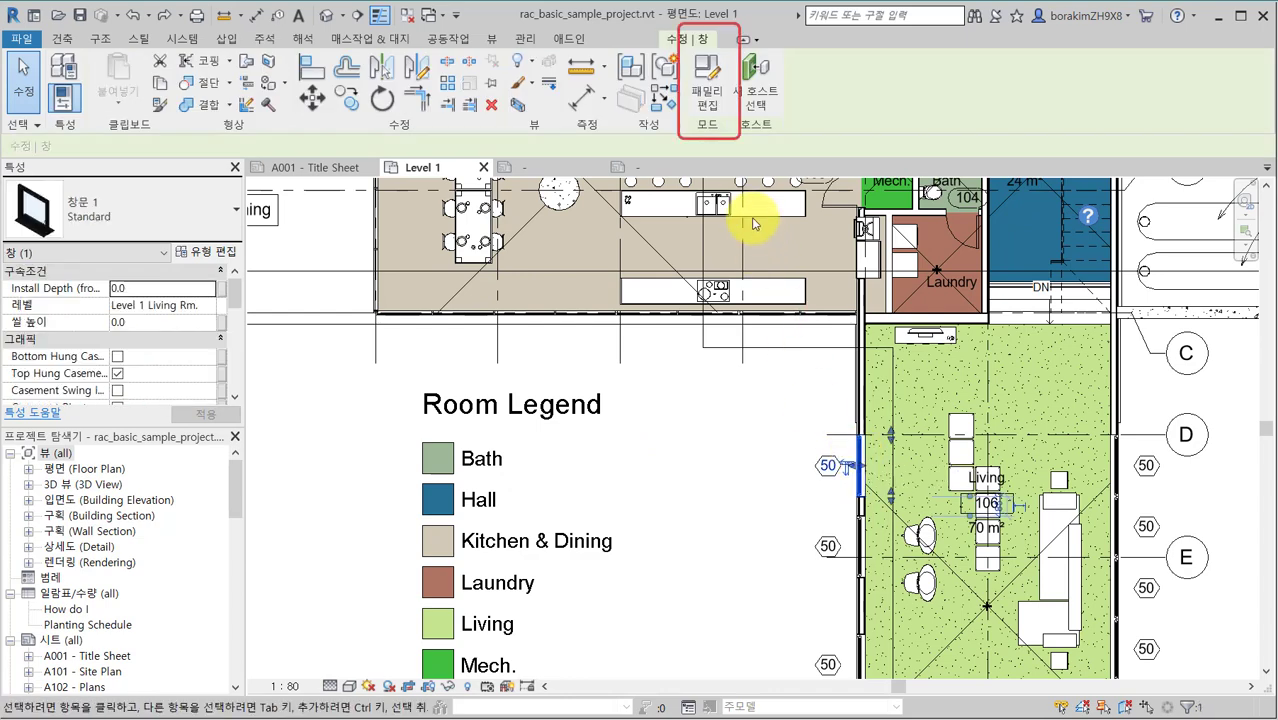
left_click(709, 98)
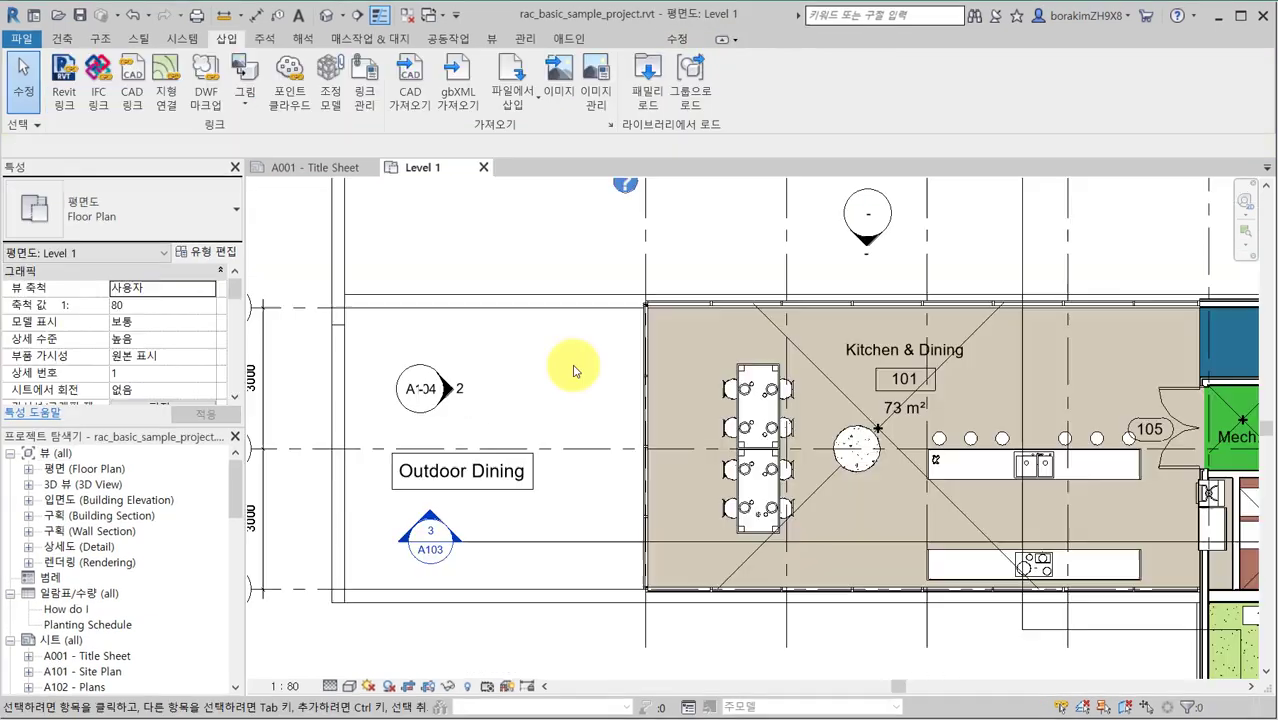
Open the type properties of the upper window tagged 46 in the Living room's west wall.
scroll(575, 363, "down", 2)
middle_click_drag(887, 602, 557, 337)
scroll(808, 403, "up", 3)
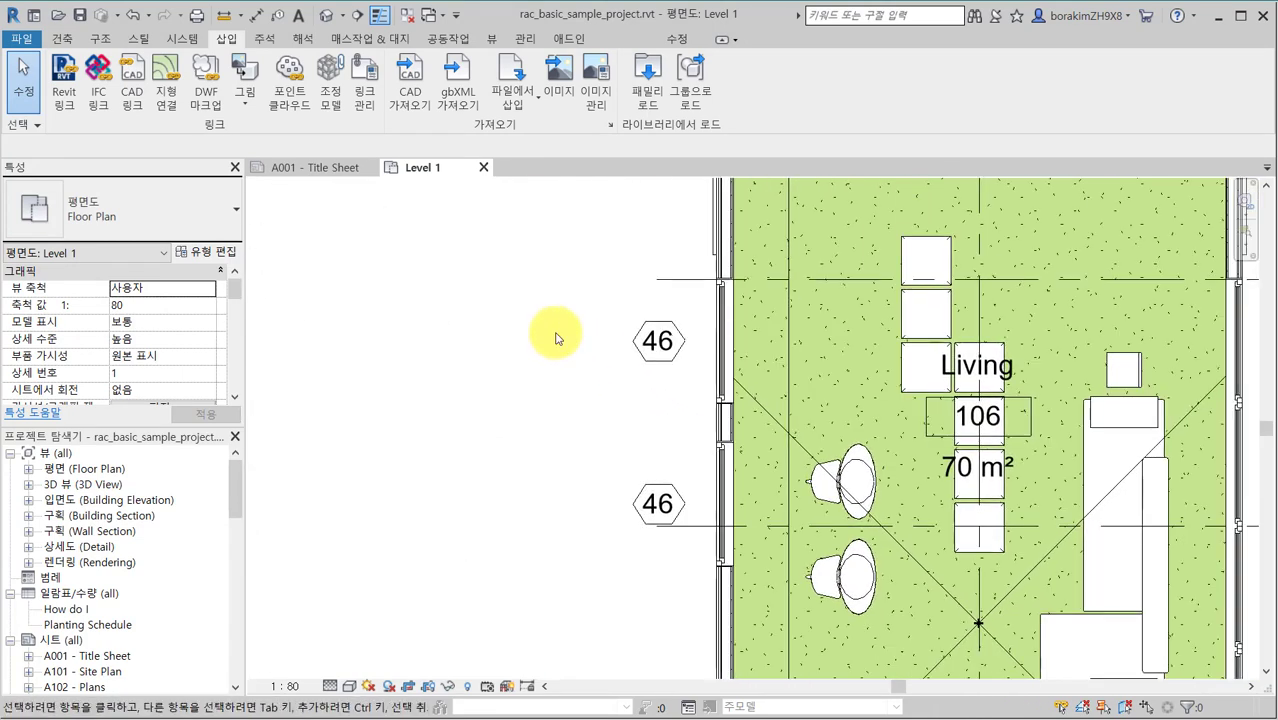
left_click(655, 368)
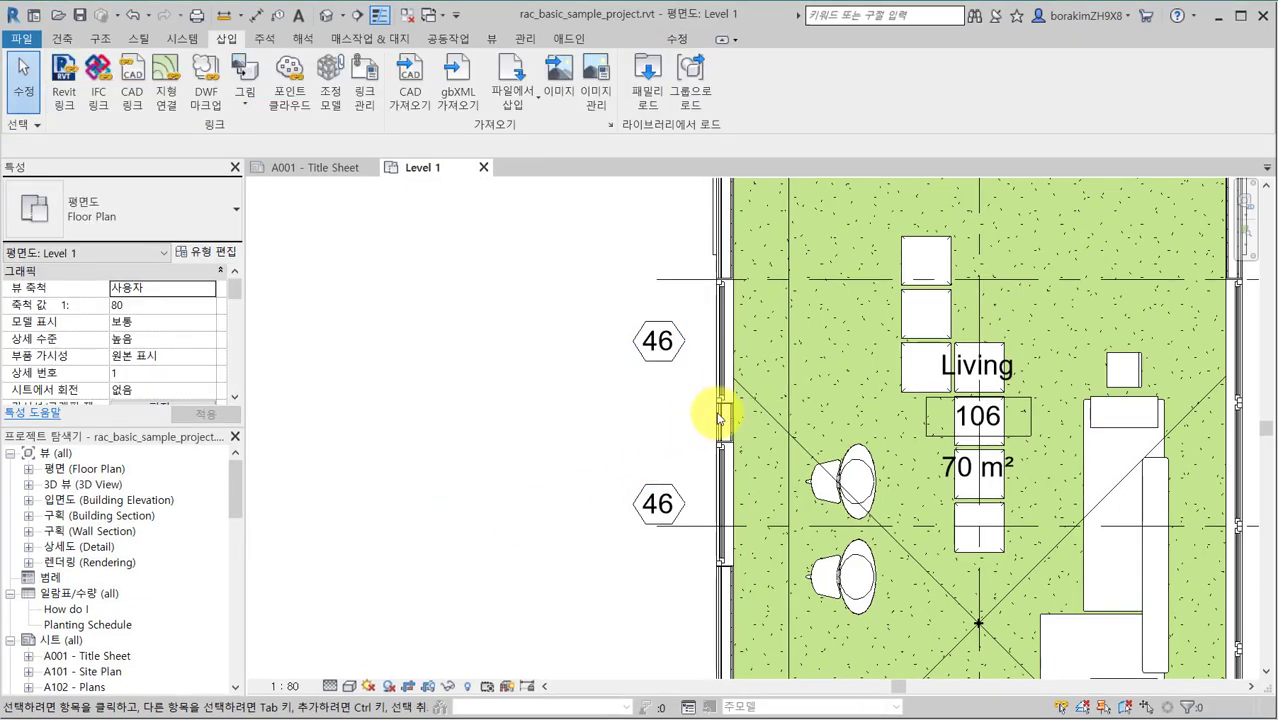
left_click(731, 403)
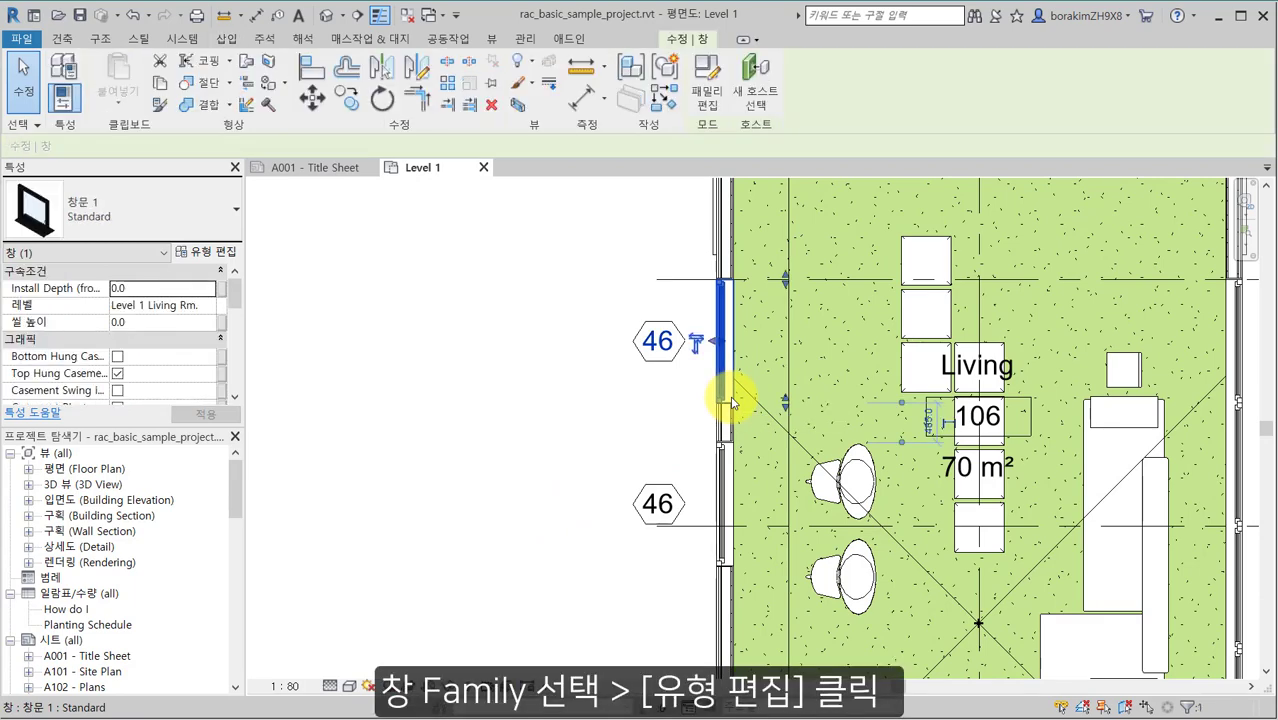
left_click(215, 253)
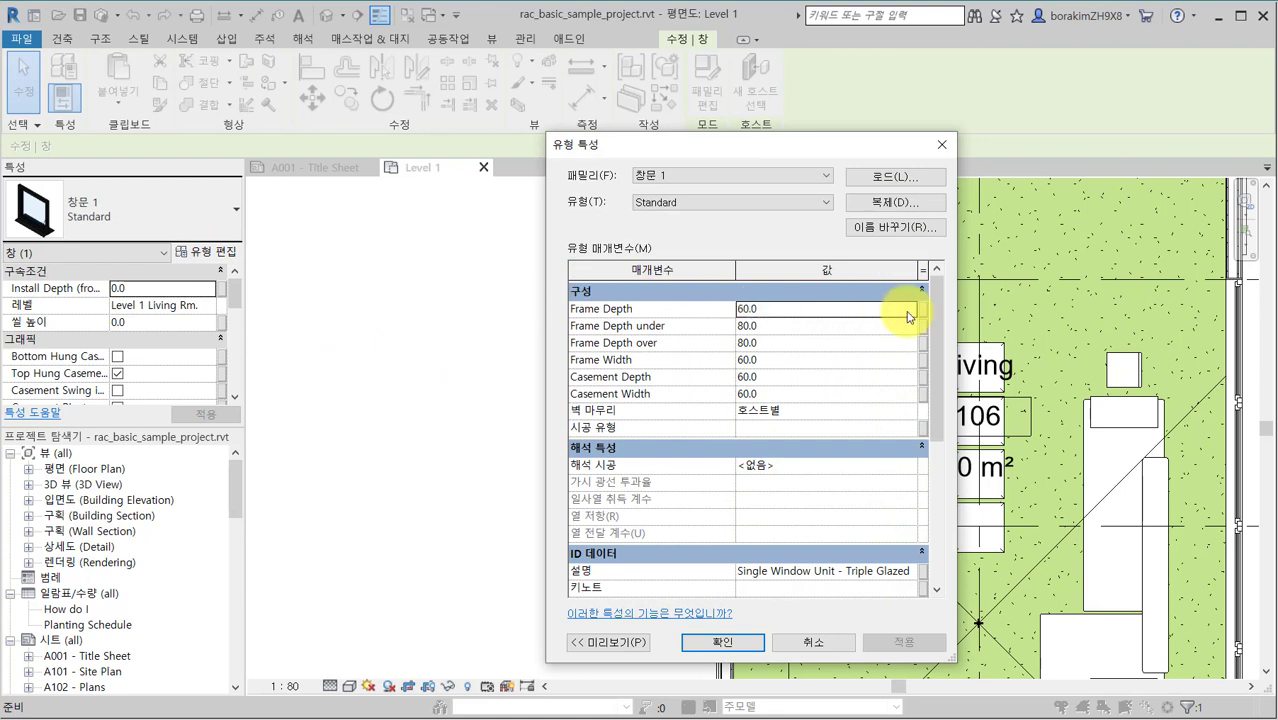
Set the window type's Type Mark (유형 마크) to 50 and apply the change.
left_click_drag(943, 310, 942, 440)
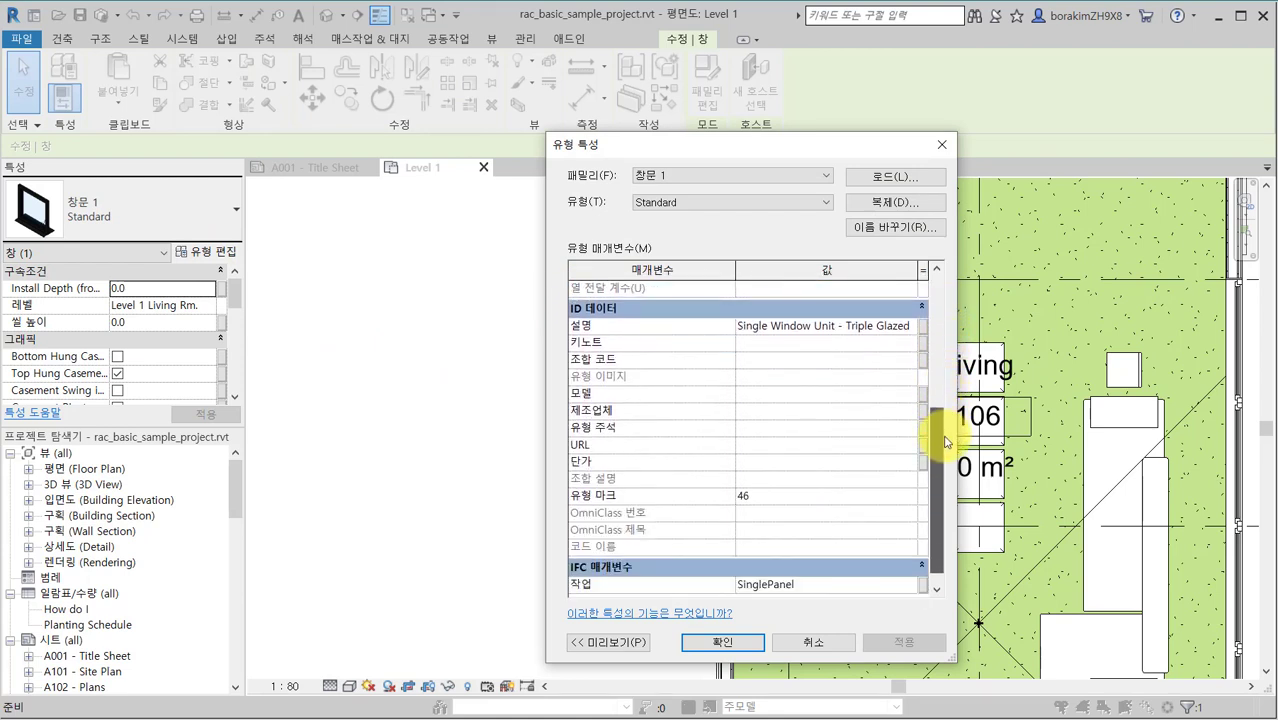
left_click(815, 499)
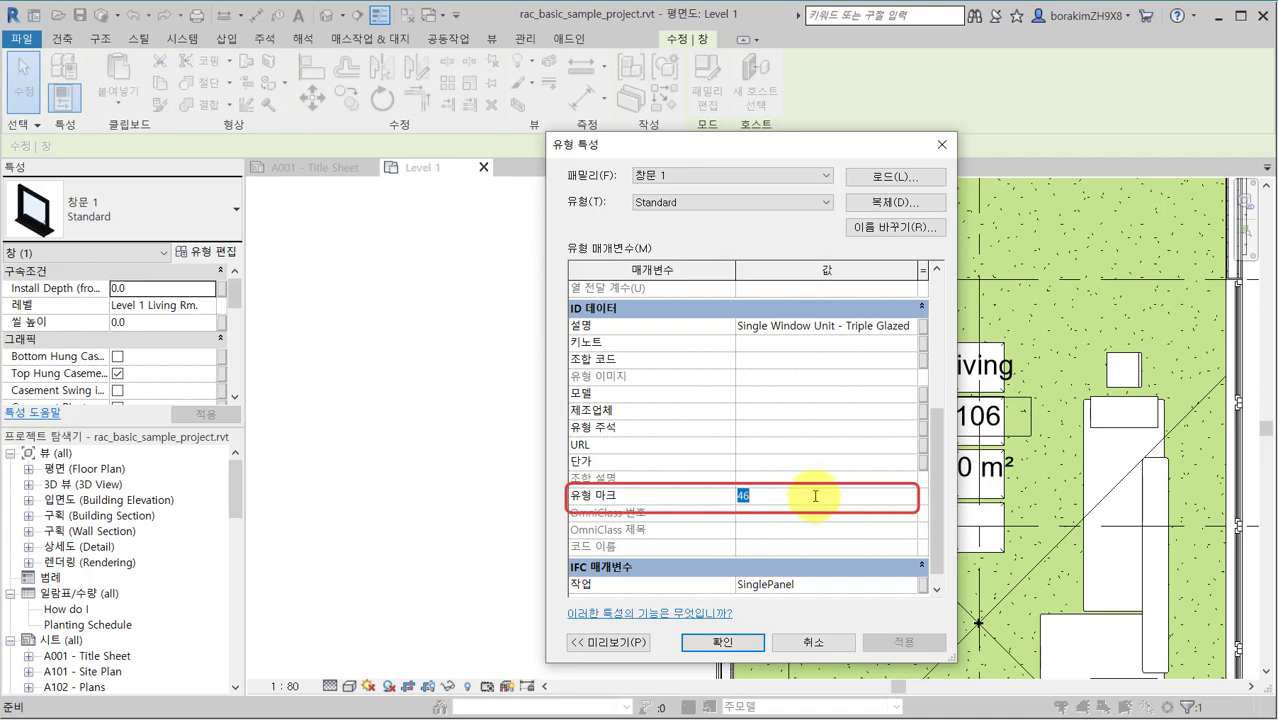
left_click_drag(738, 152, 949, 170)
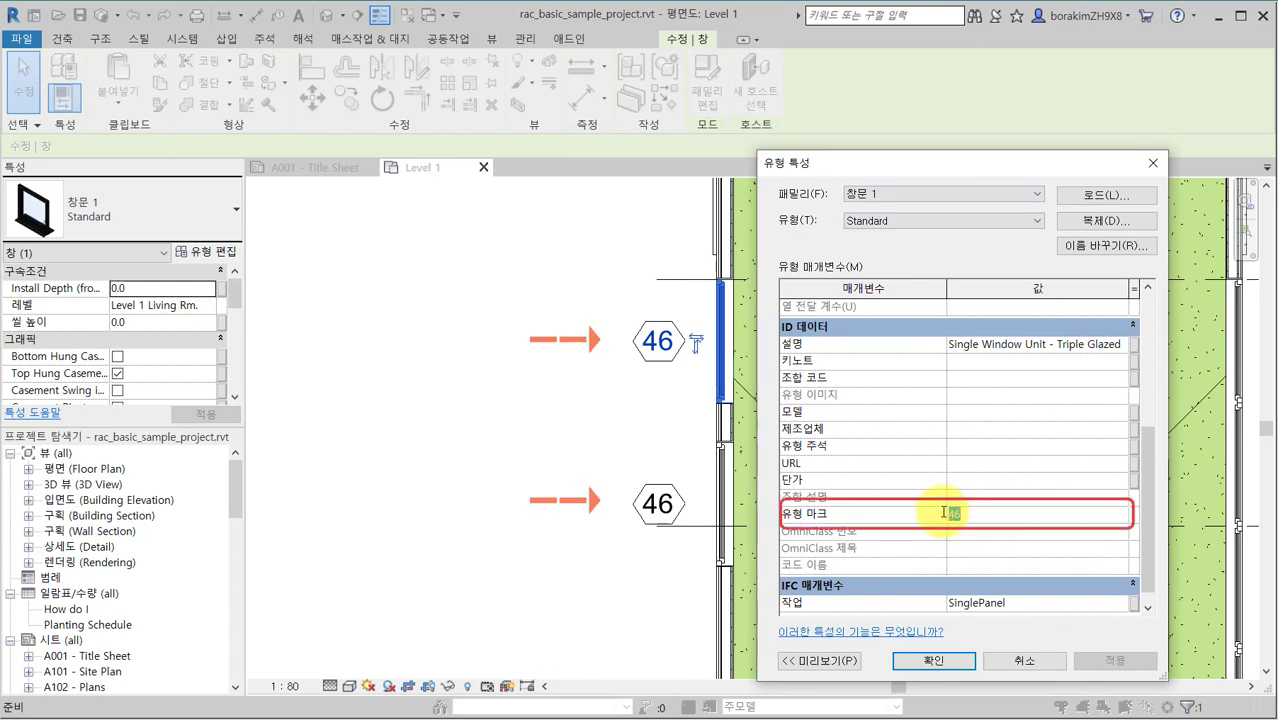
type("50")
left_click(1115, 660)
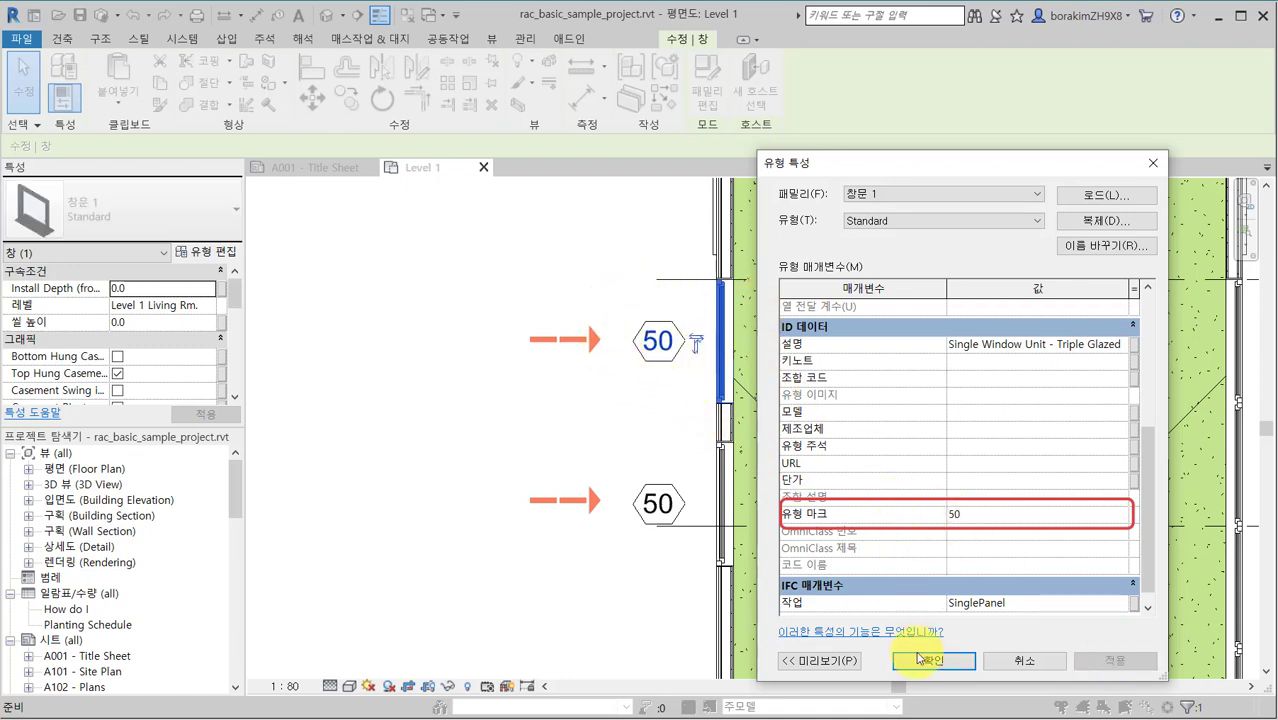
left_click(918, 665)
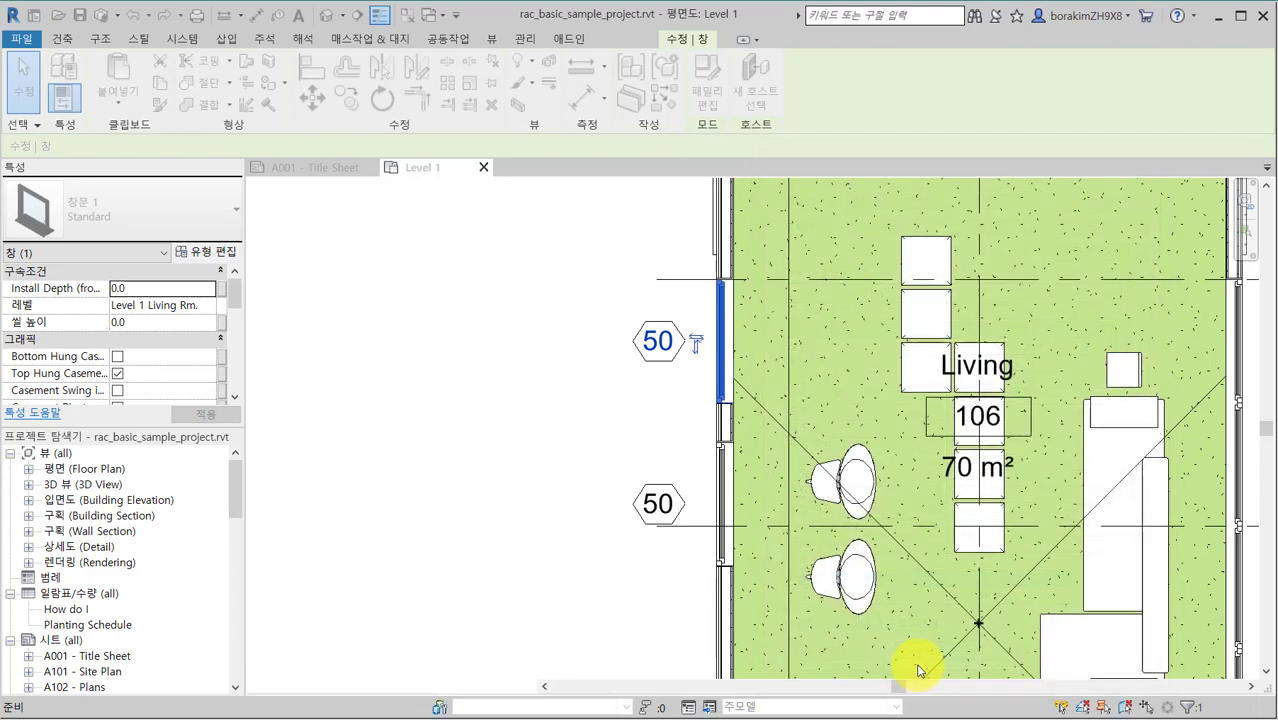
Open the M_Window Tag family for editing from the upper window tag beside the Living room.
left_click(524, 436)
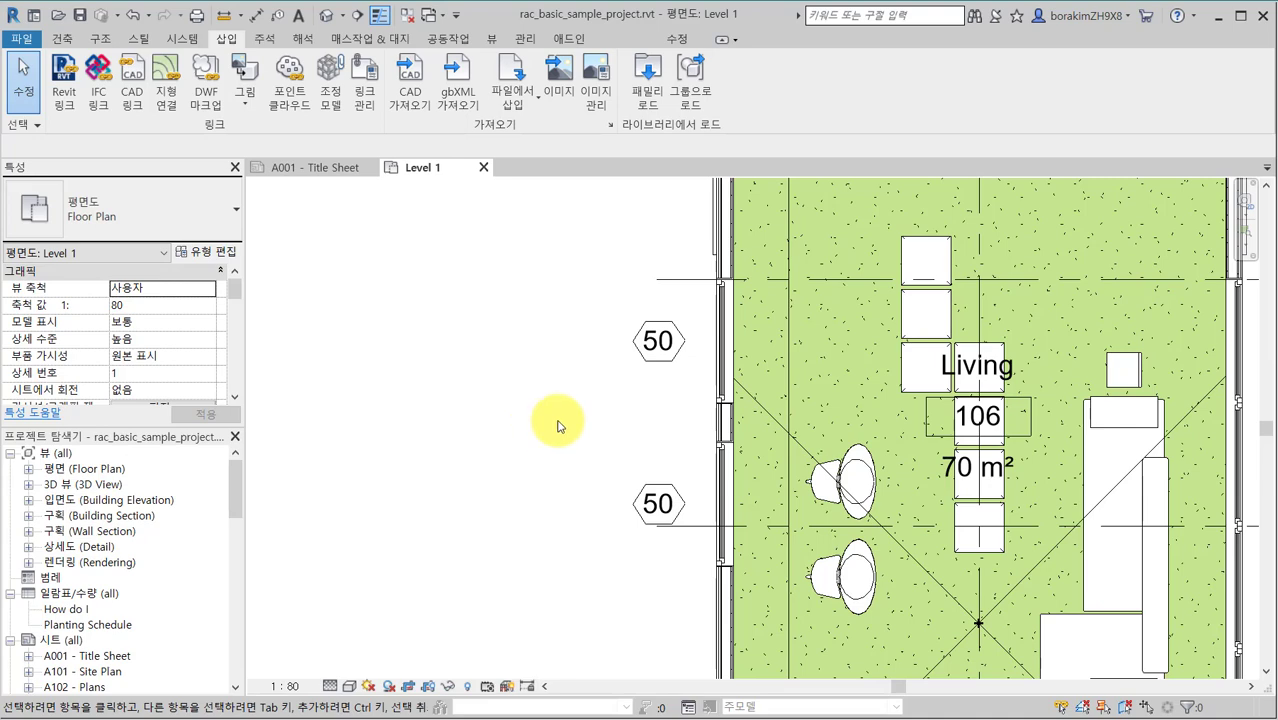
left_click(650, 365)
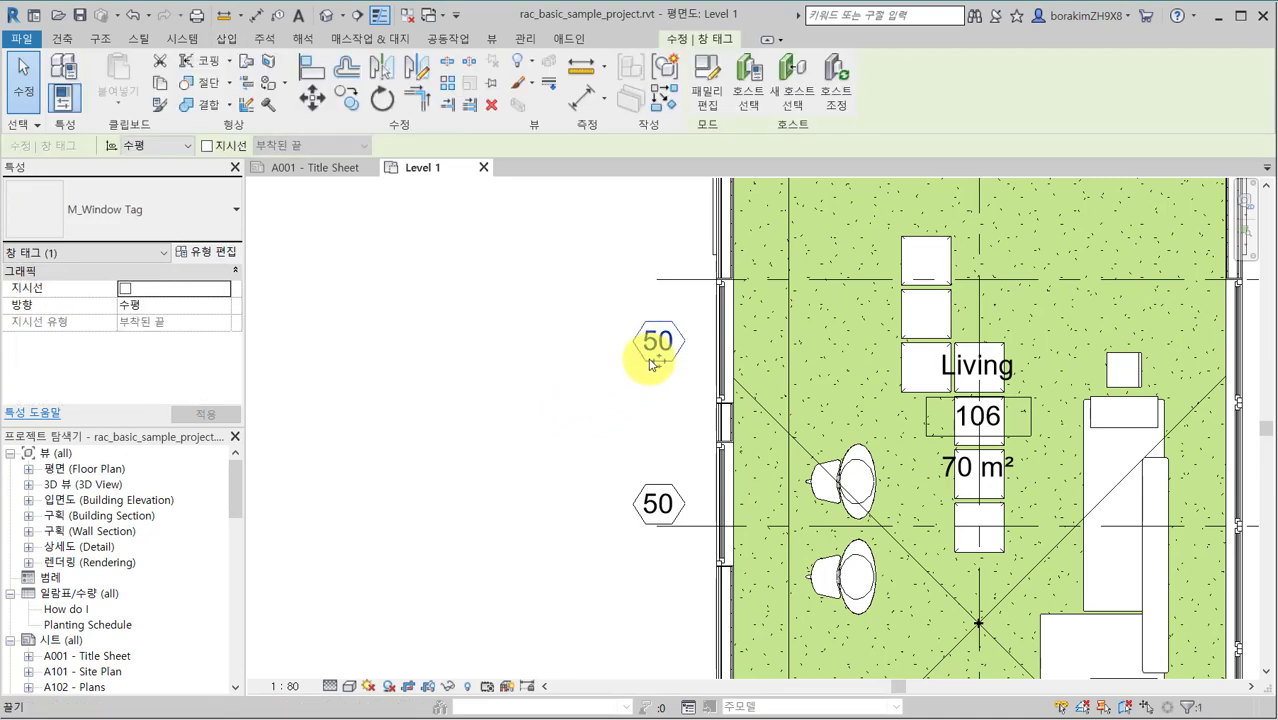
left_click(705, 105)
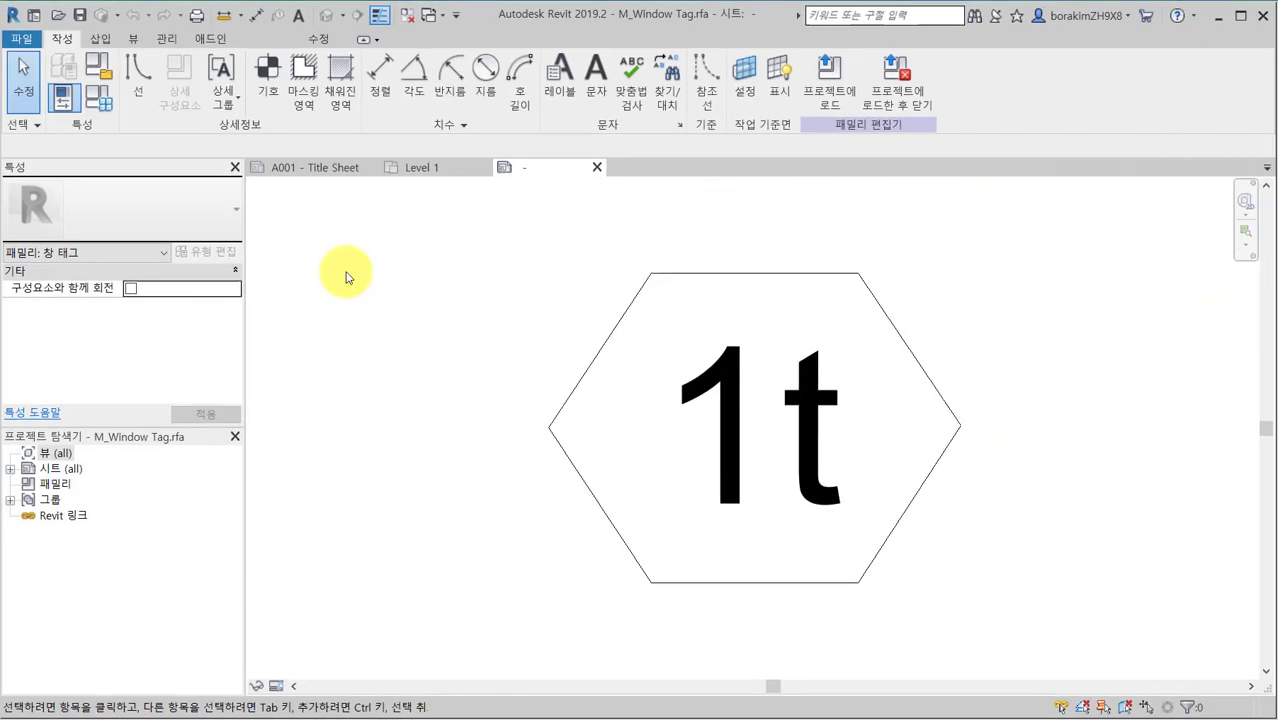
Examine the tag family's category (창 태그) and the other available family categories, leaving without applying changes.
left_click(104, 75)
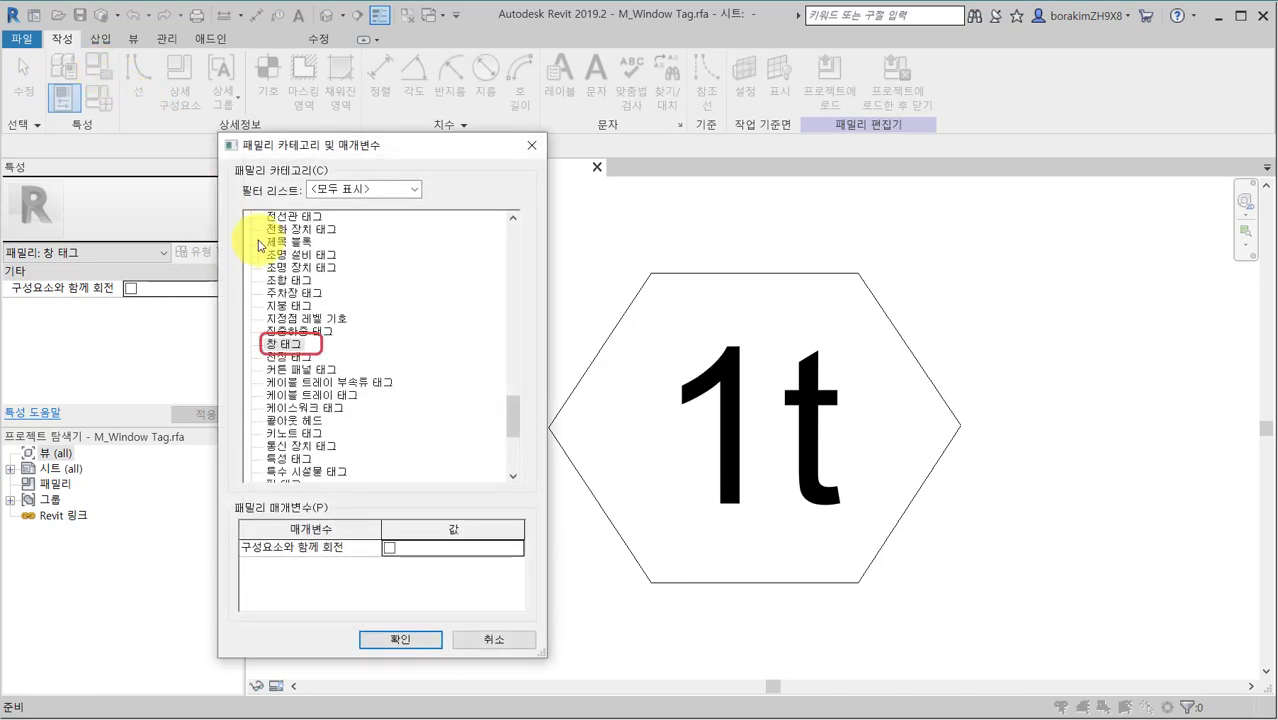
left_click(300, 345)
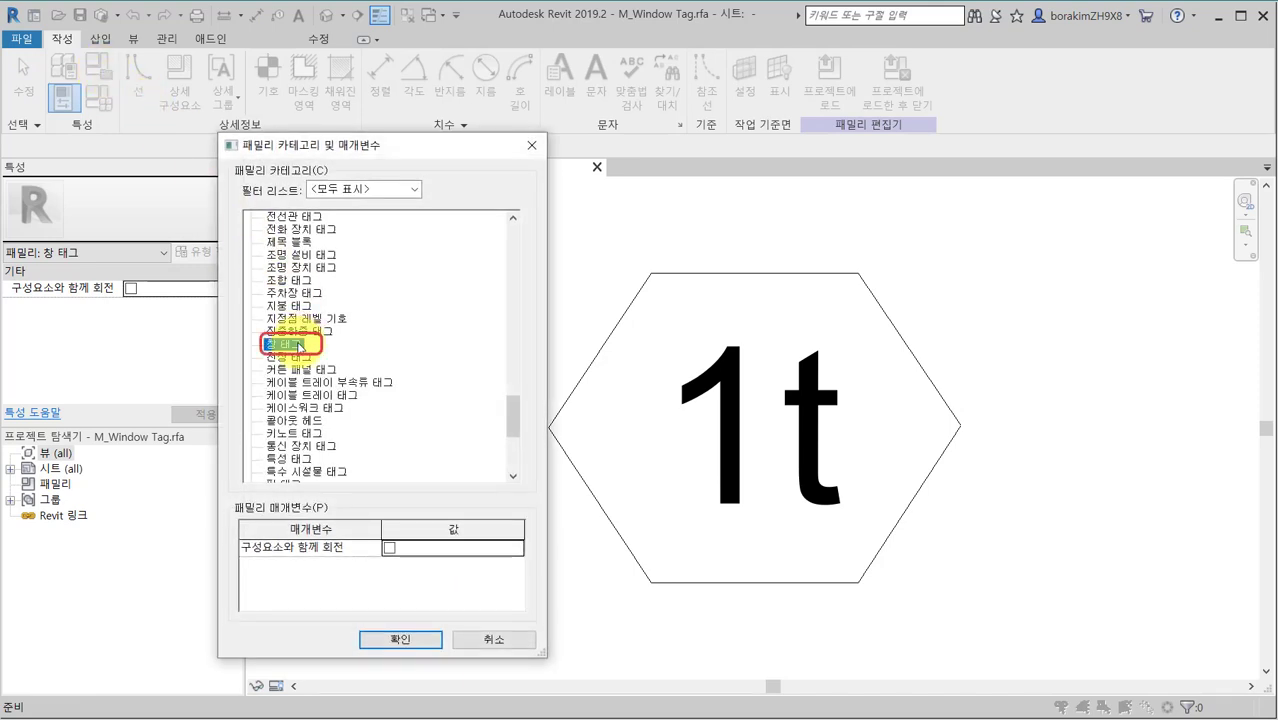
left_click(327, 384)
left_click(321, 421)
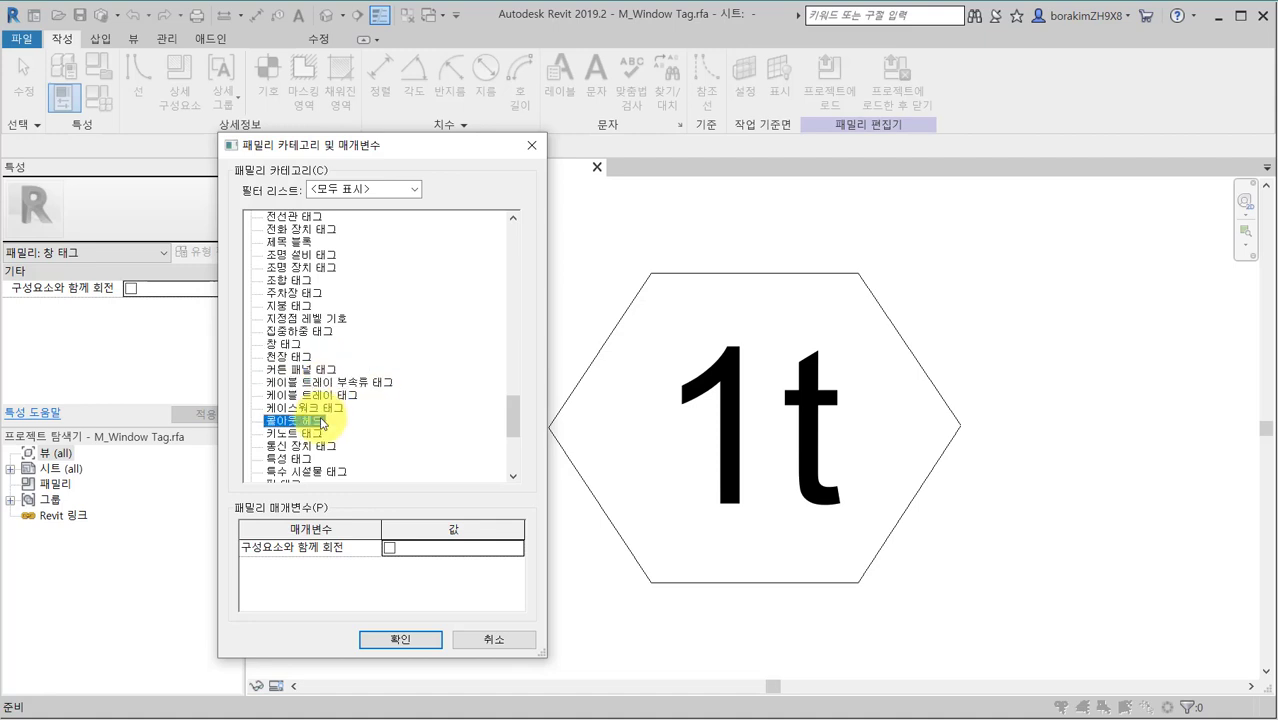
left_click(492, 642)
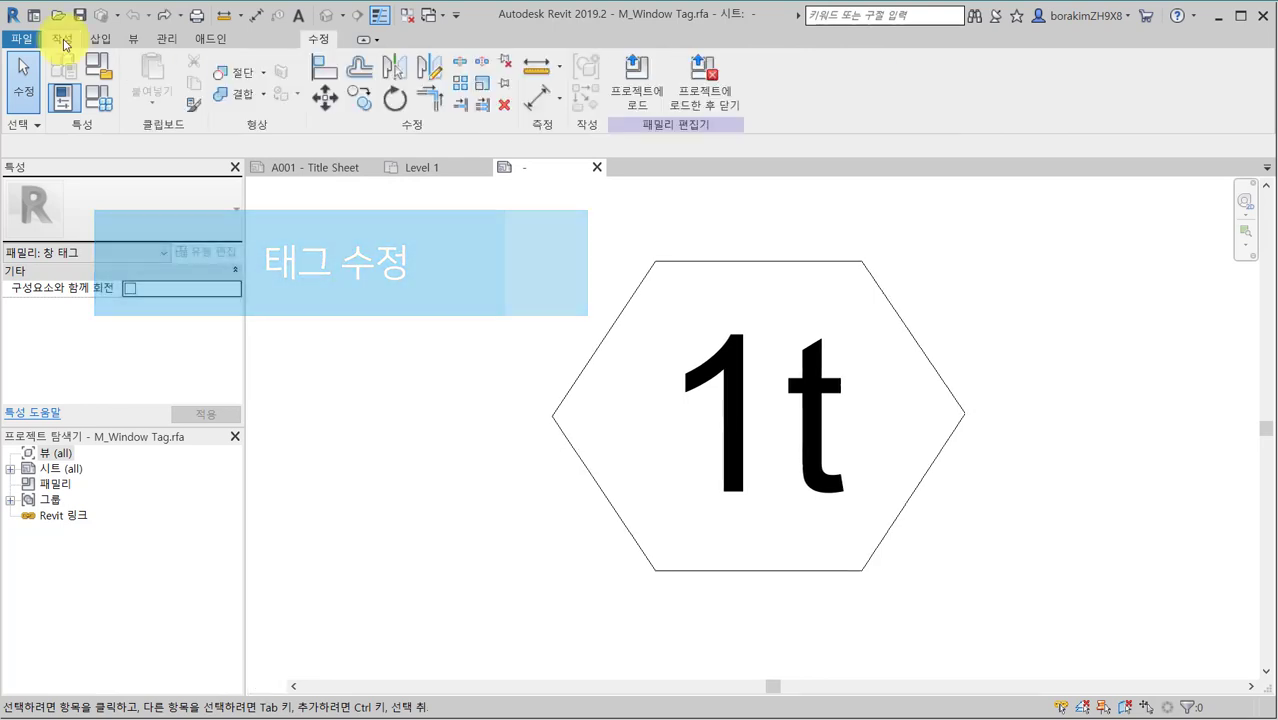
Draw a circle with a radius of about 2.1 centred on the left vertex of the window tag's hexagon.
left_click(64, 42)
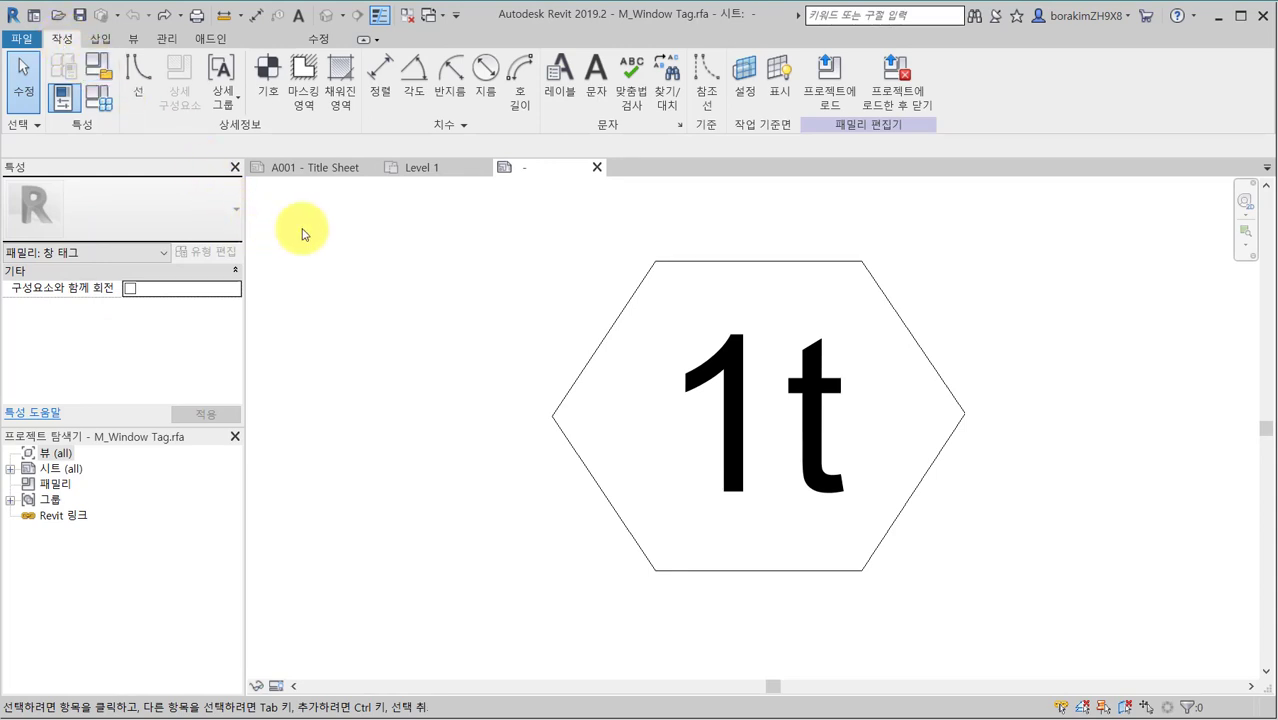
left_click(138, 78)
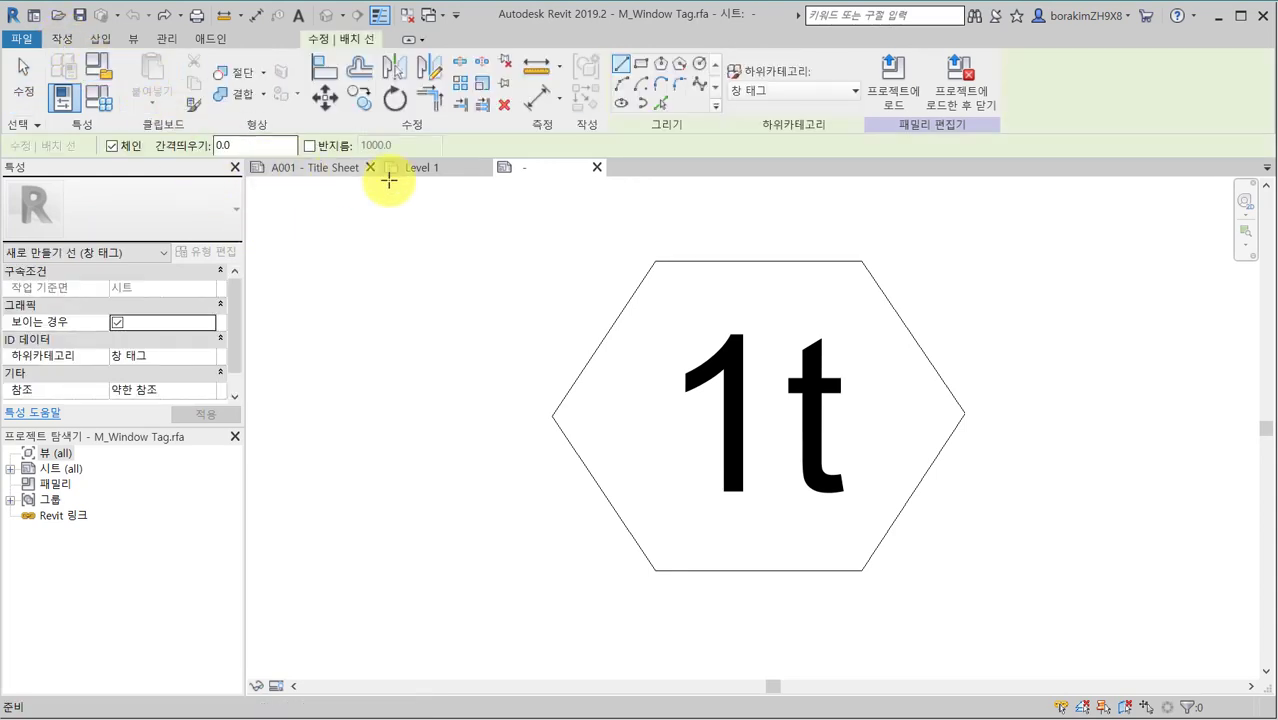
left_click(699, 63)
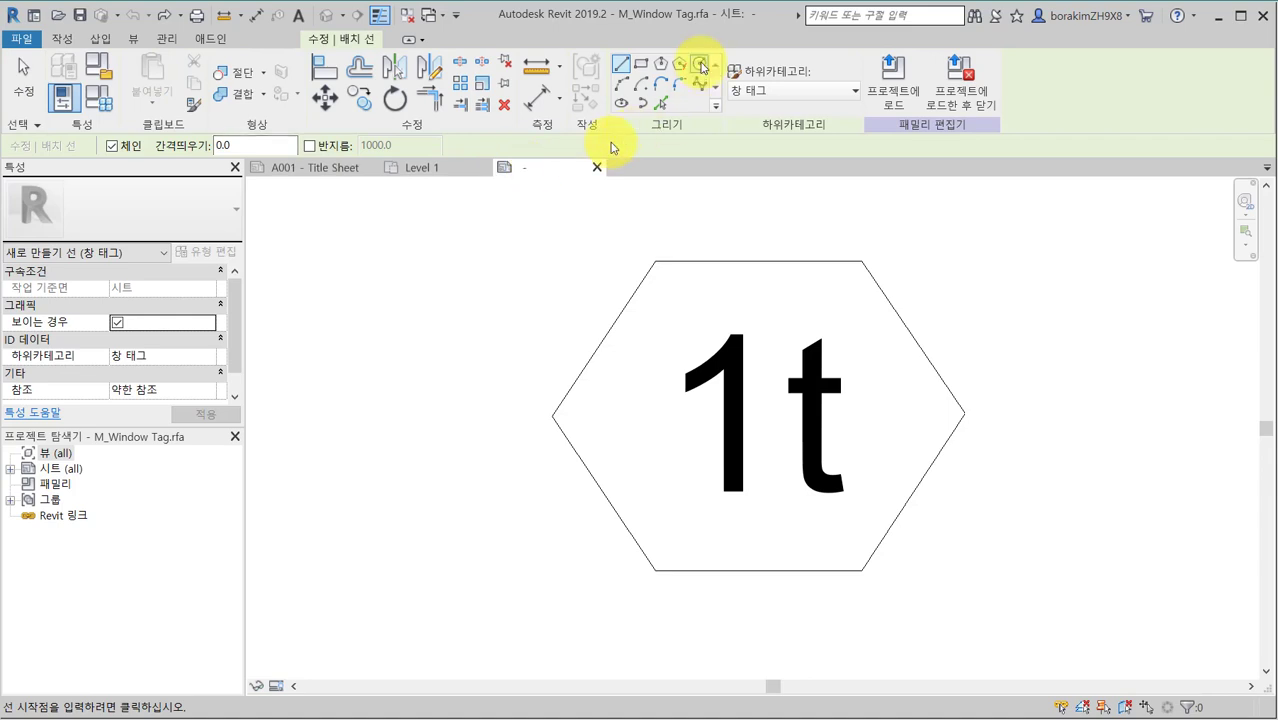
left_click(553, 416)
middle_click_drag(510, 415, 592, 415)
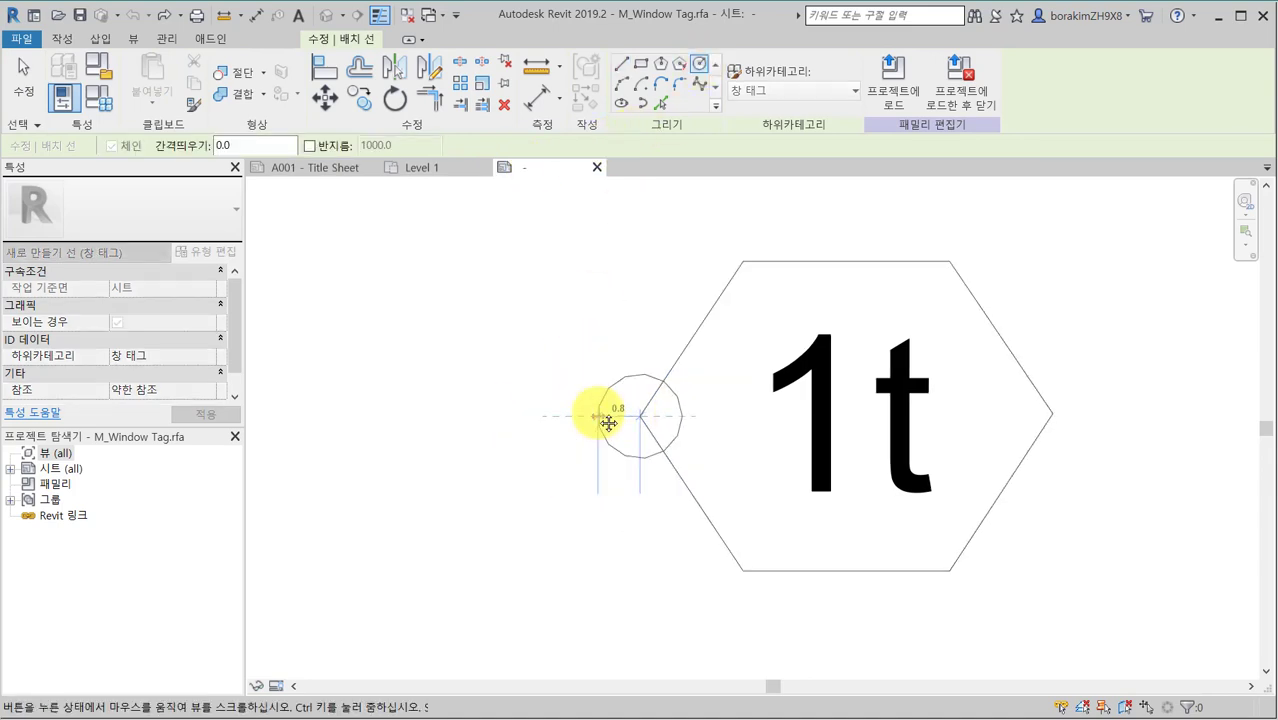
left_click(533, 428)
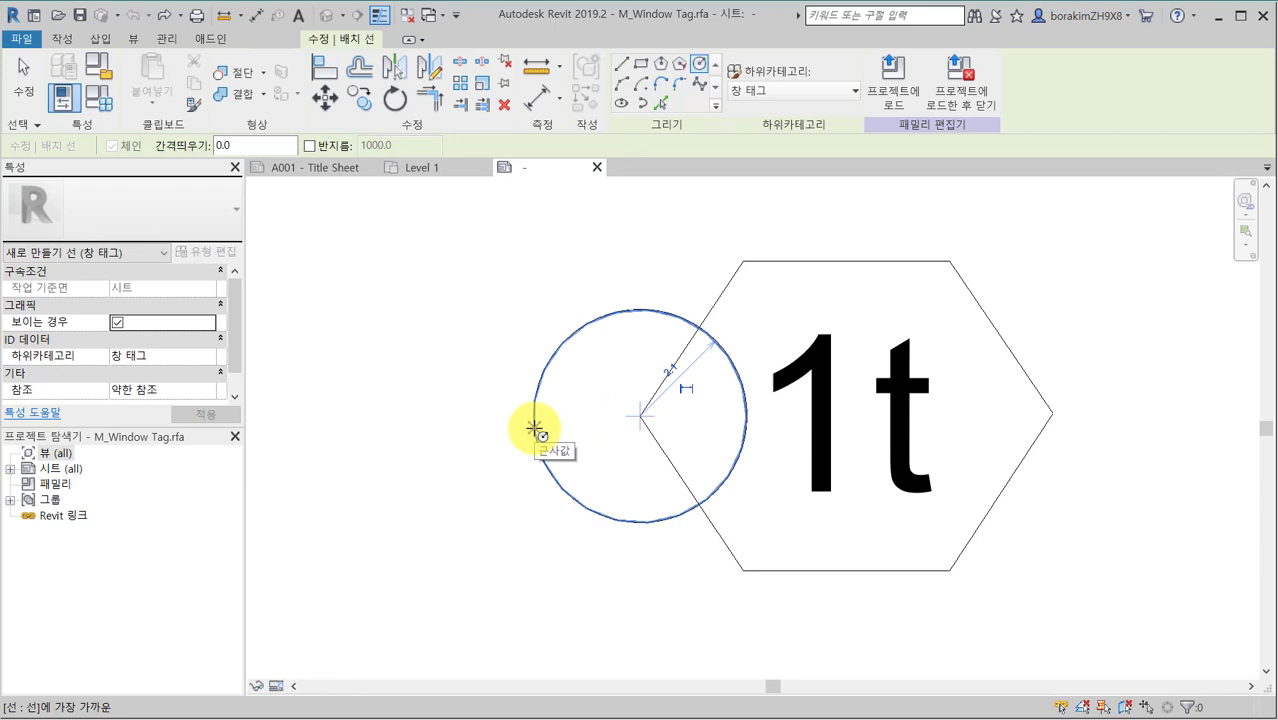
Load the modified M_Window Tag family into the project, overwriting the existing version and its parameter values.
key("Escape")
key("Escape")
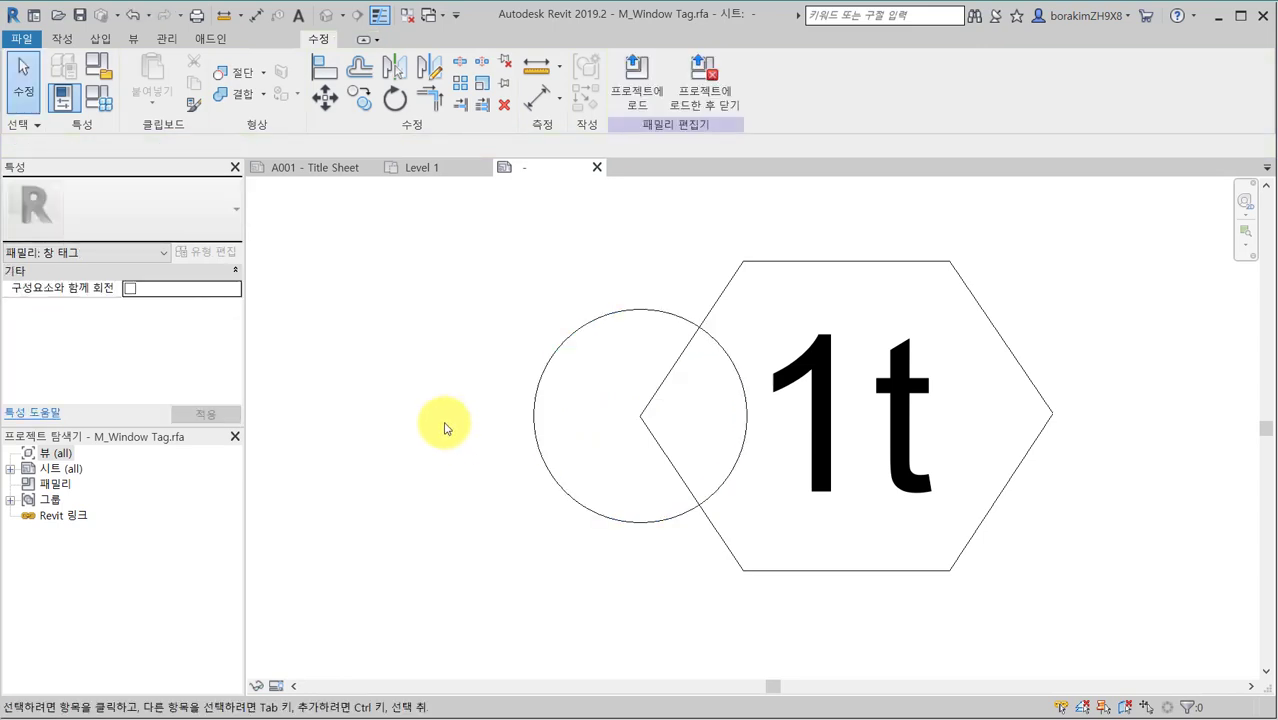
left_click(633, 92)
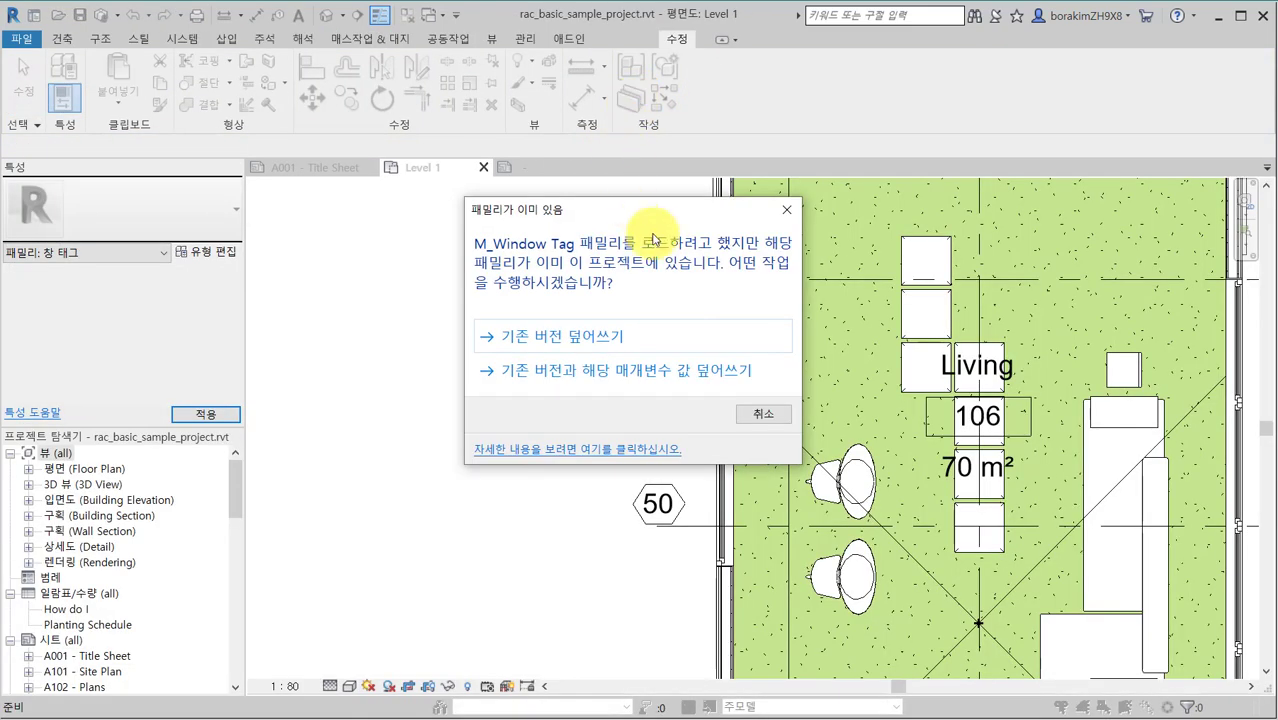
left_click_drag(652, 238, 441, 300)
left_click(433, 450)
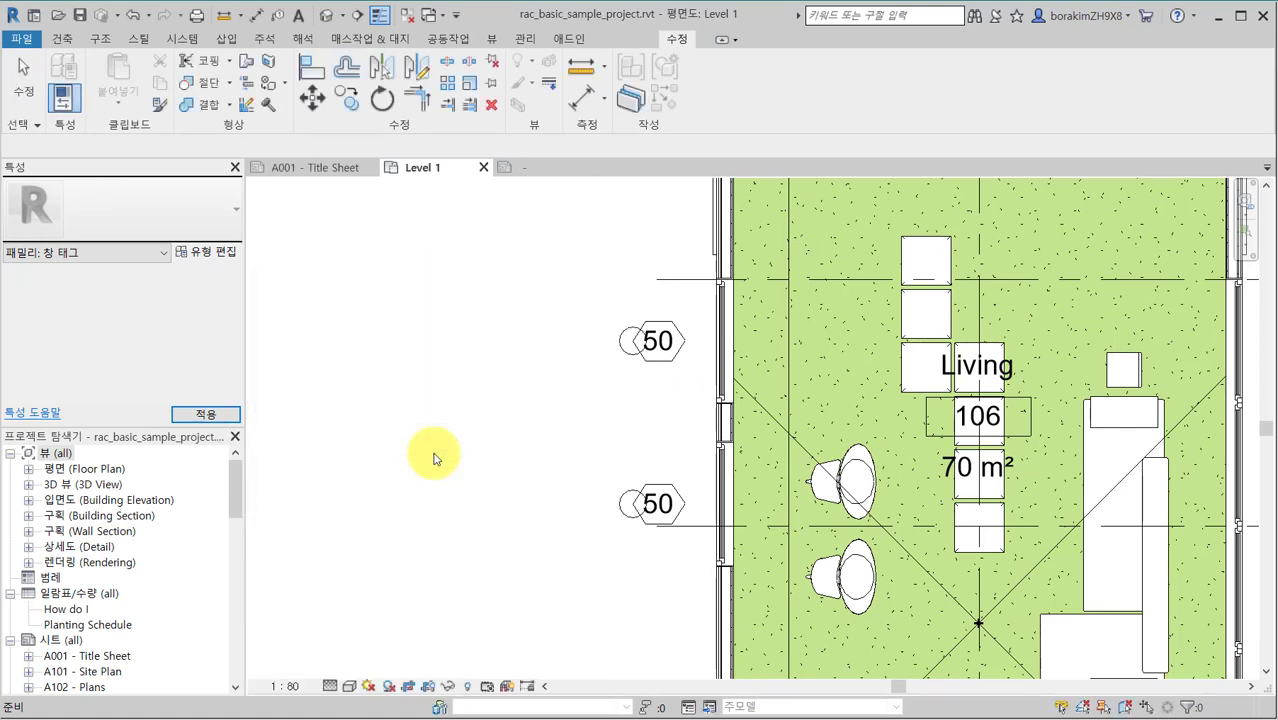
scroll(571, 354, "up", 5)
middle_click_drag(591, 348, 481, 456)
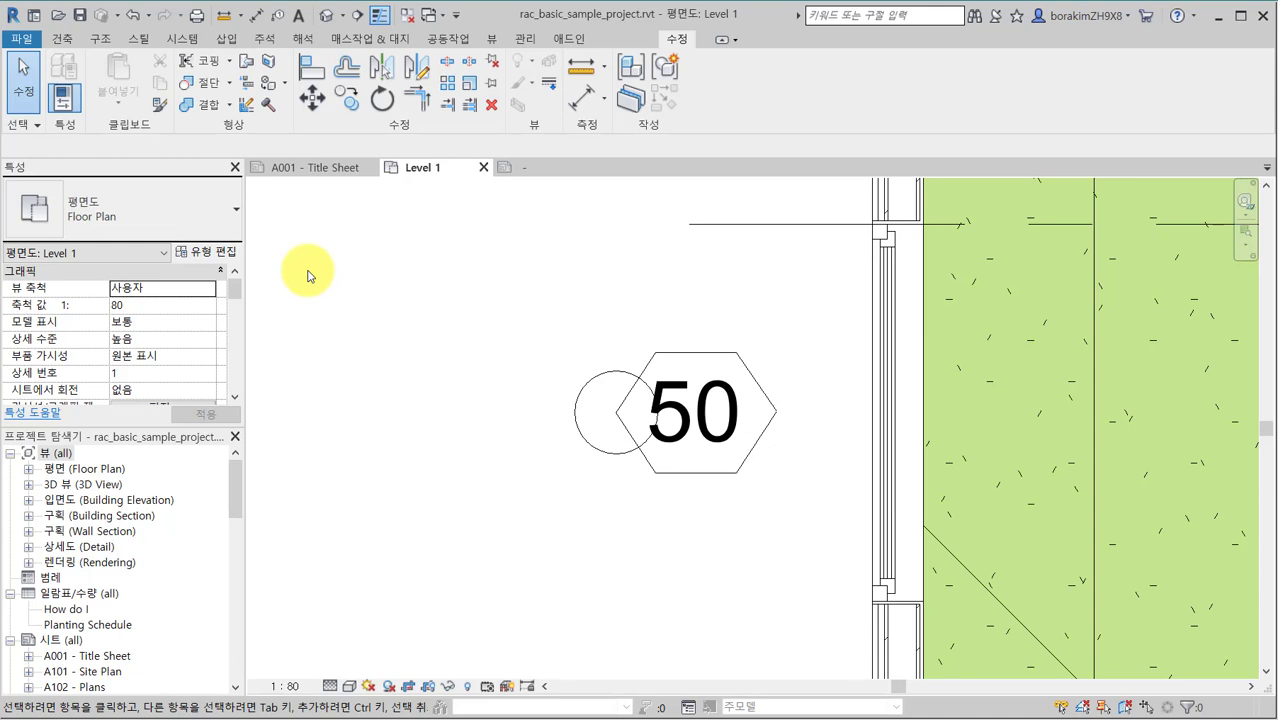
Return to the M_Window Tag family and add the 패밀리 이름 (family name) parameter to the 1t label.
left_click(507, 169)
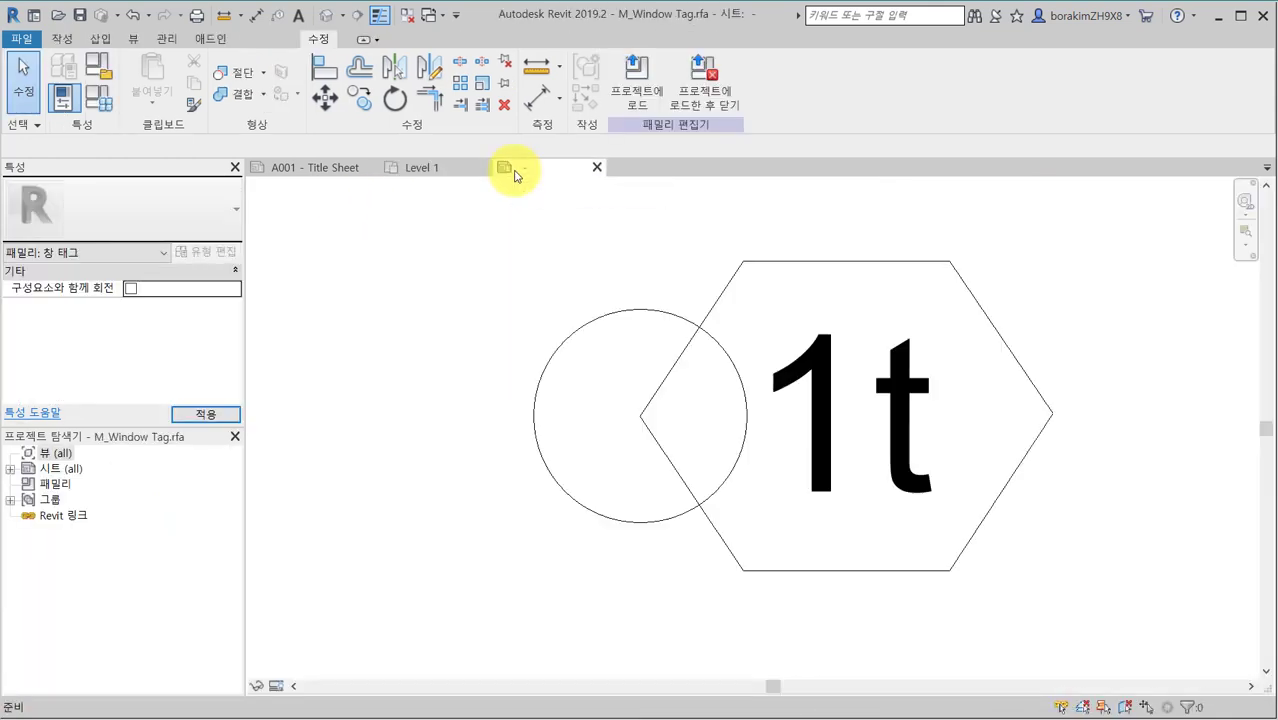
left_click(789, 386)
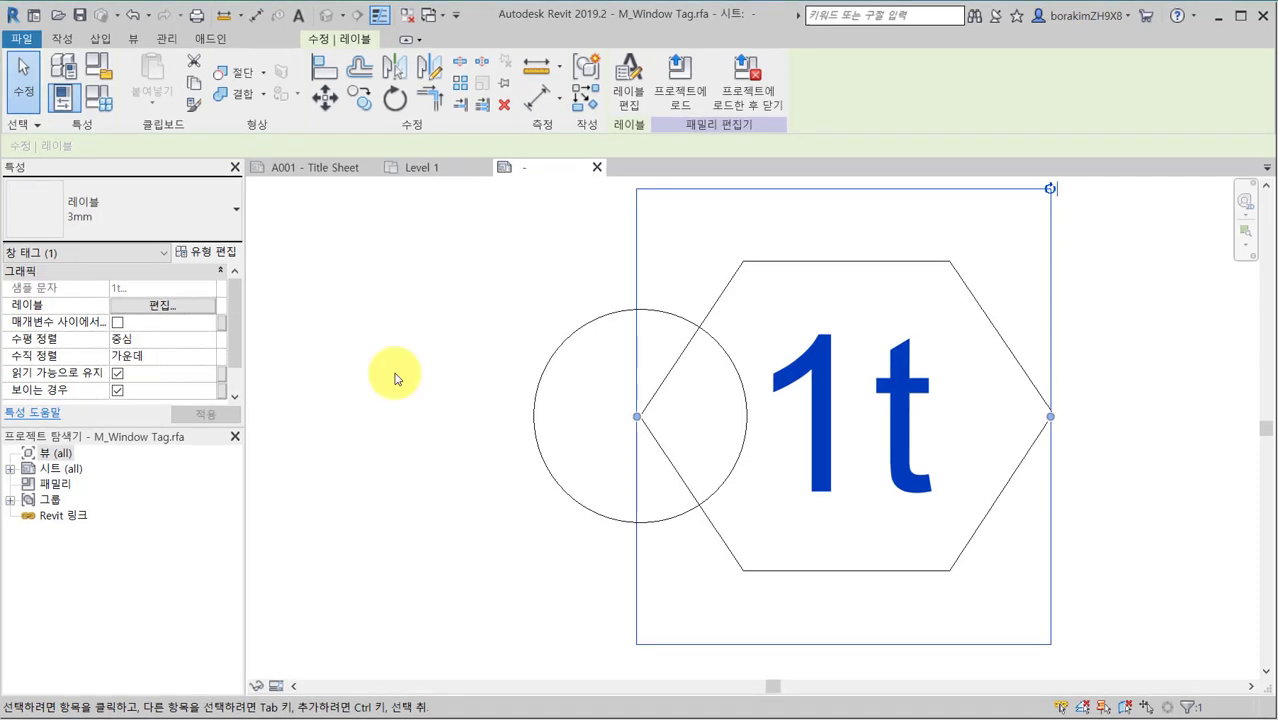
left_click(641, 105)
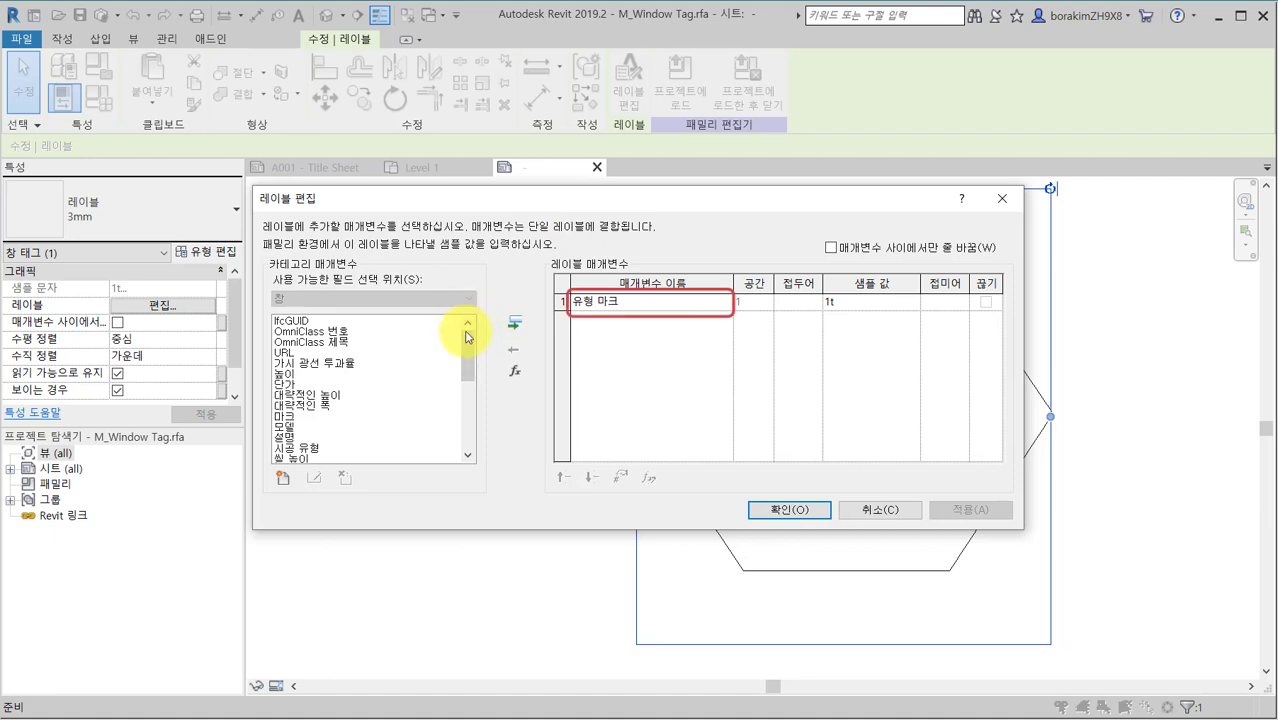
left_click_drag(465, 350, 469, 407)
left_click(392, 448)
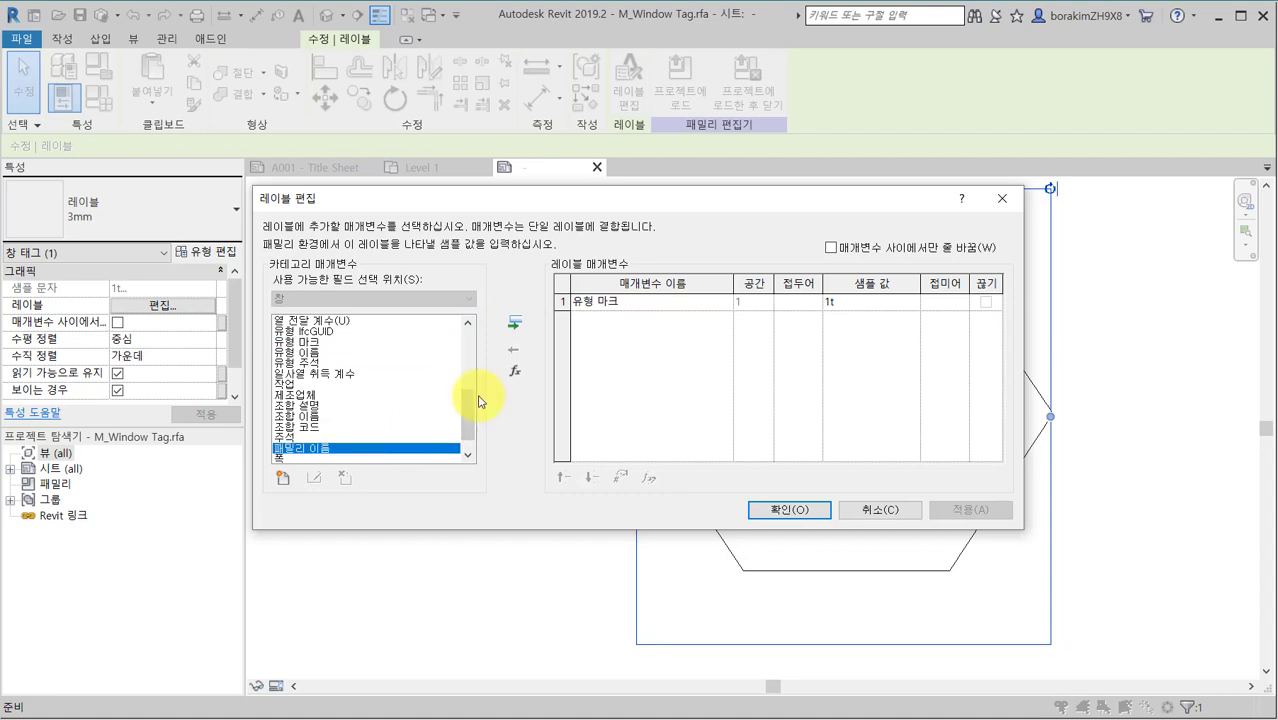
left_click(518, 324)
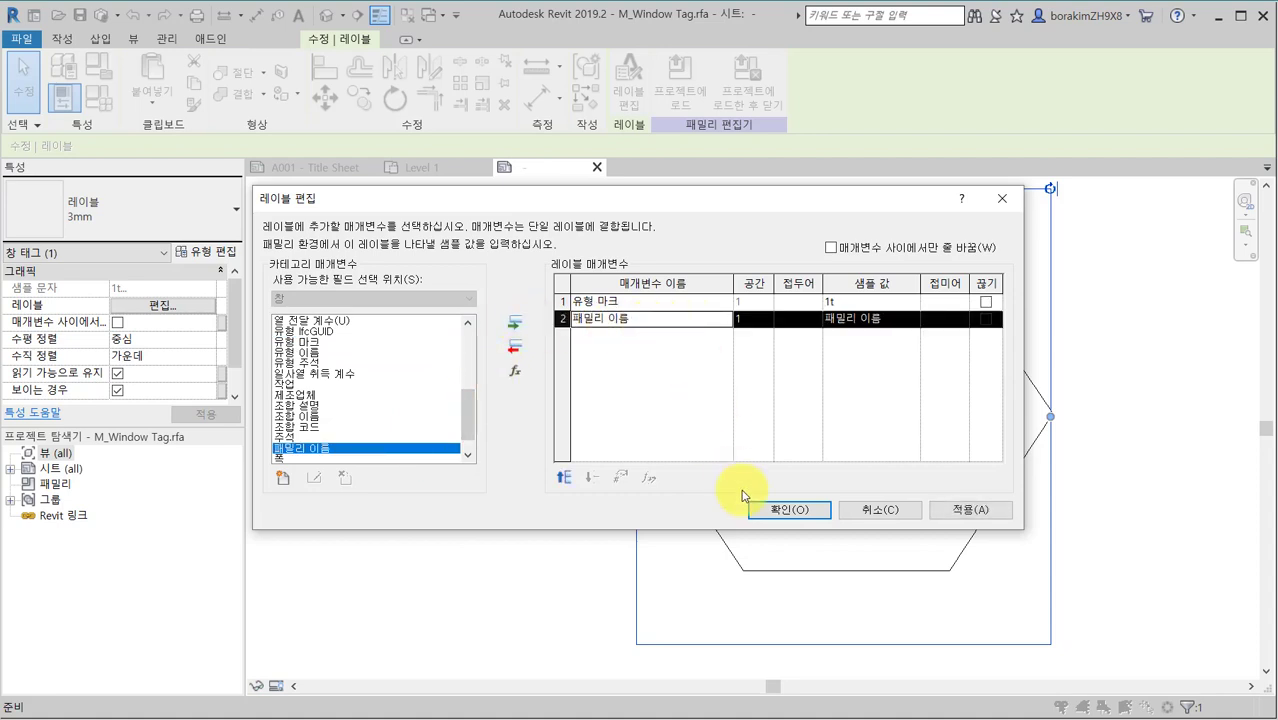
left_click(782, 510)
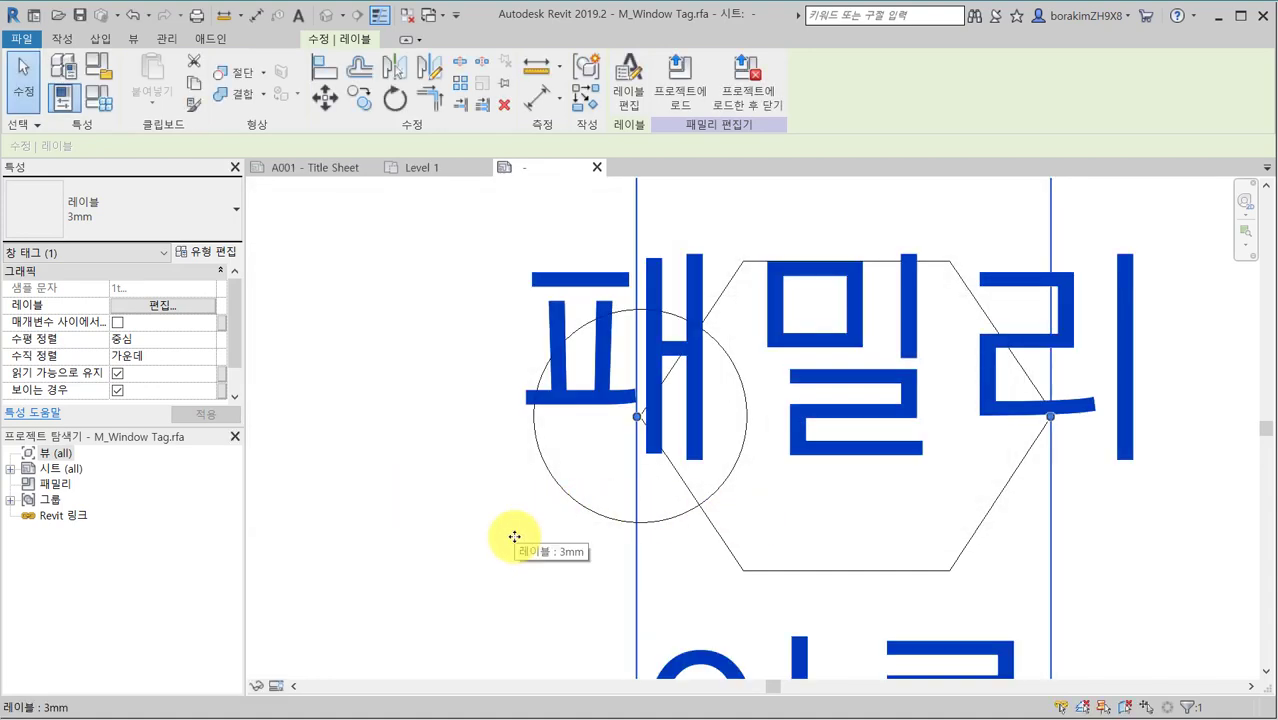
Widen the label until its text fits on one line, and reload the tag into the project, overwriting existing parameter values.
scroll(514, 537, "down", 5)
middle_click_drag(468, 577, 599, 528)
scroll(582, 537, "down", 1)
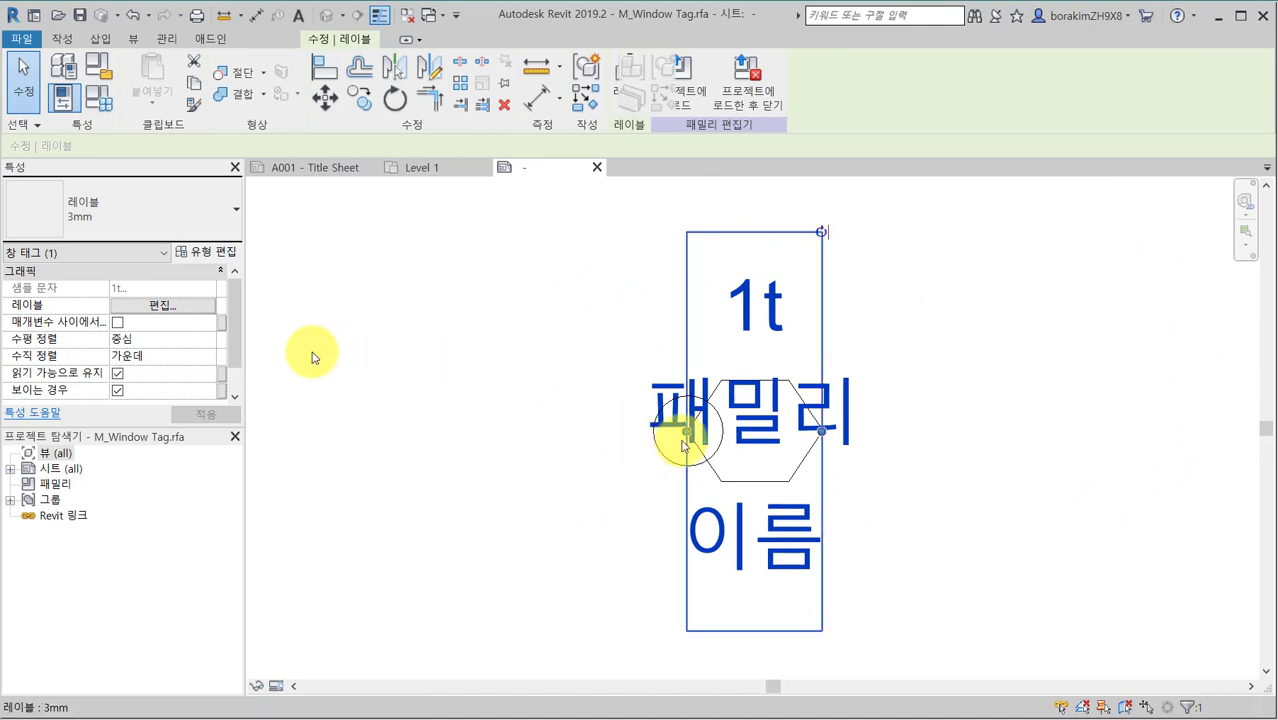
left_click_drag(686, 433, 424, 444)
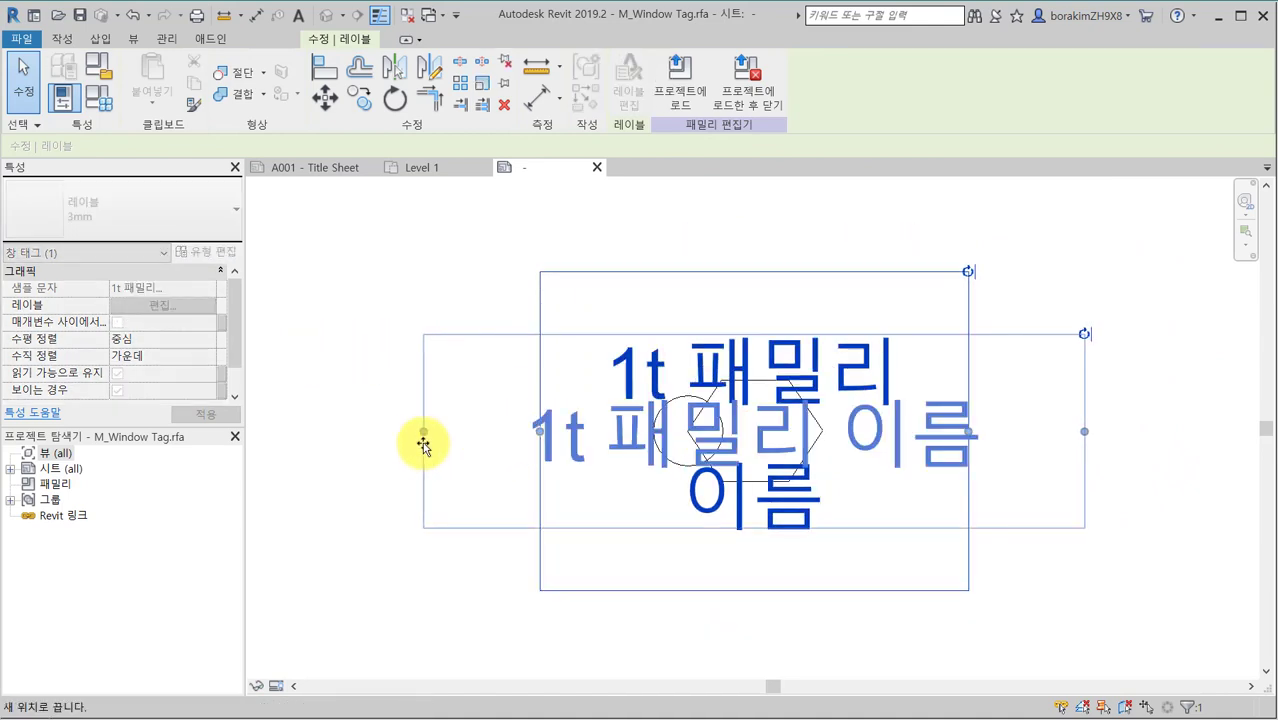
left_click(380, 558)
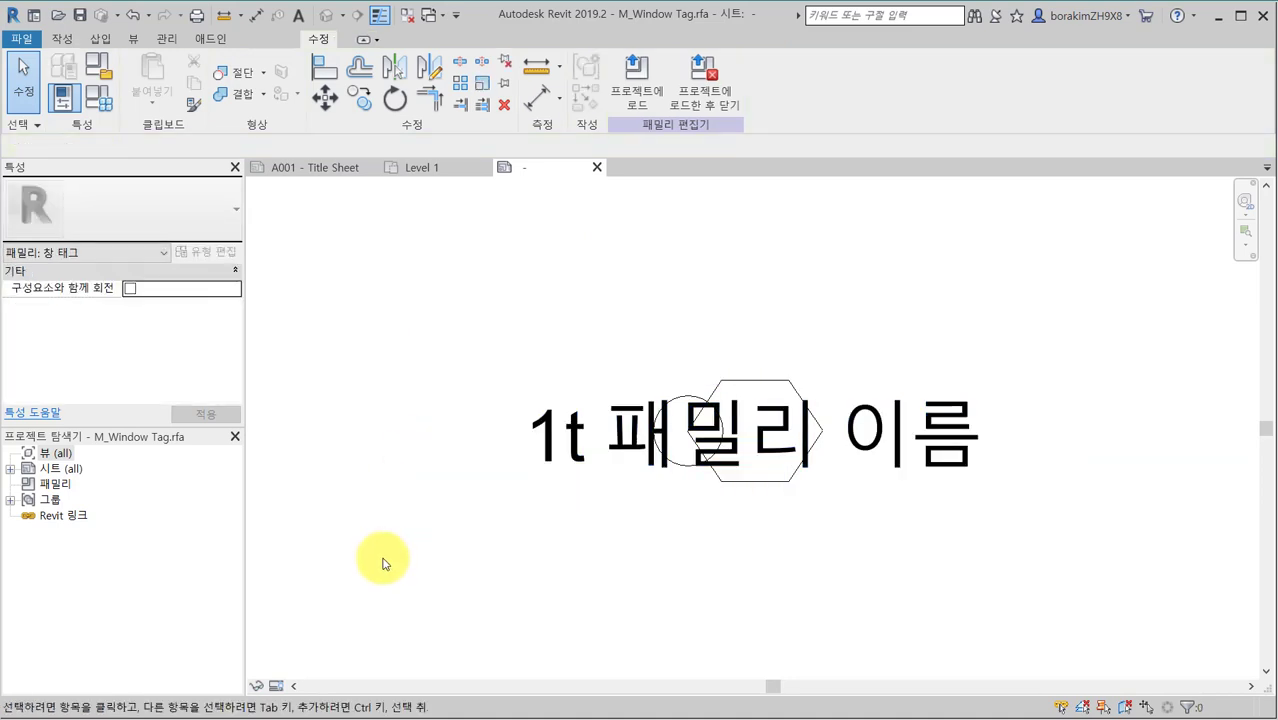
left_click(648, 90)
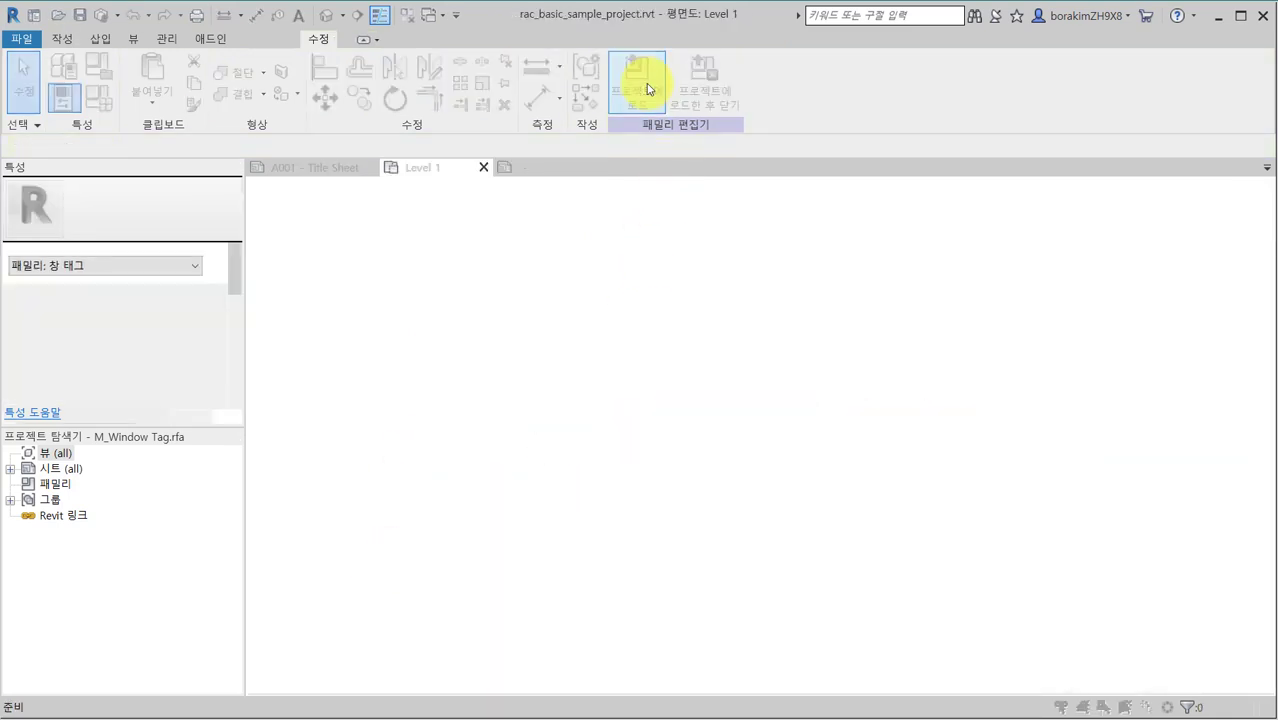
left_click(625, 367)
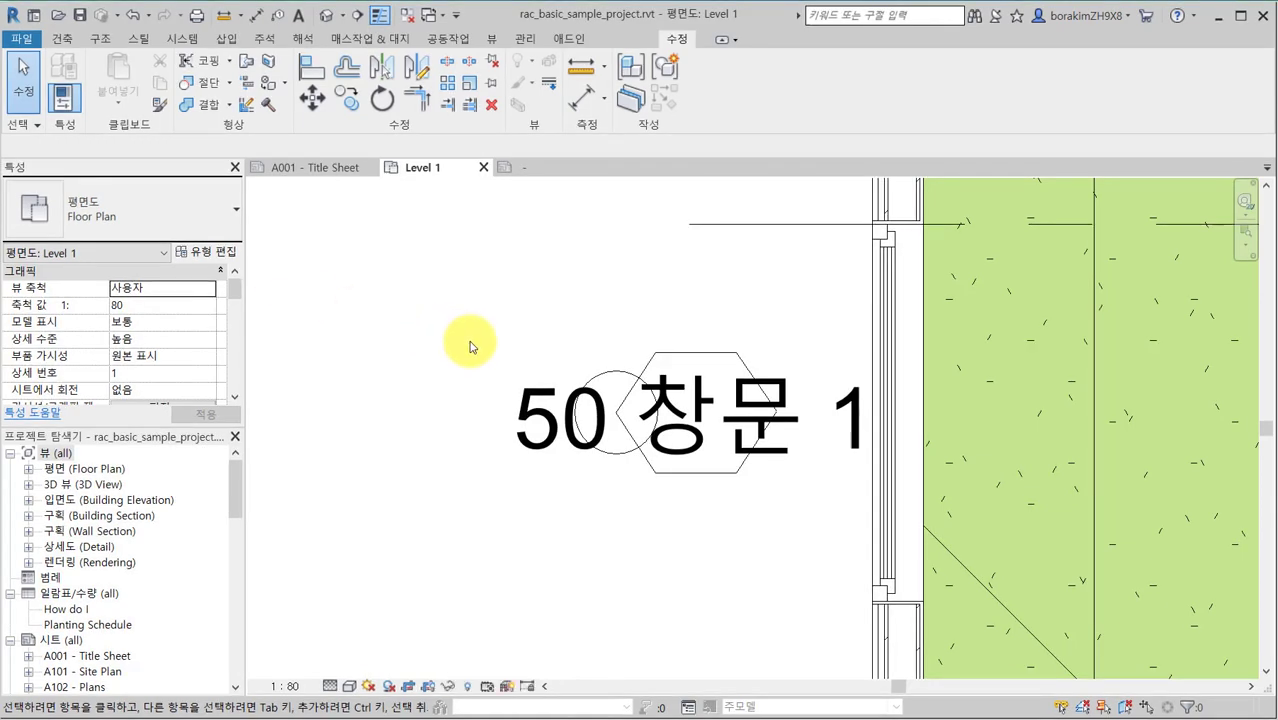
Return to the tag family and remove the 패밀리 이름 parameter from the combined label.
left_click(533, 174)
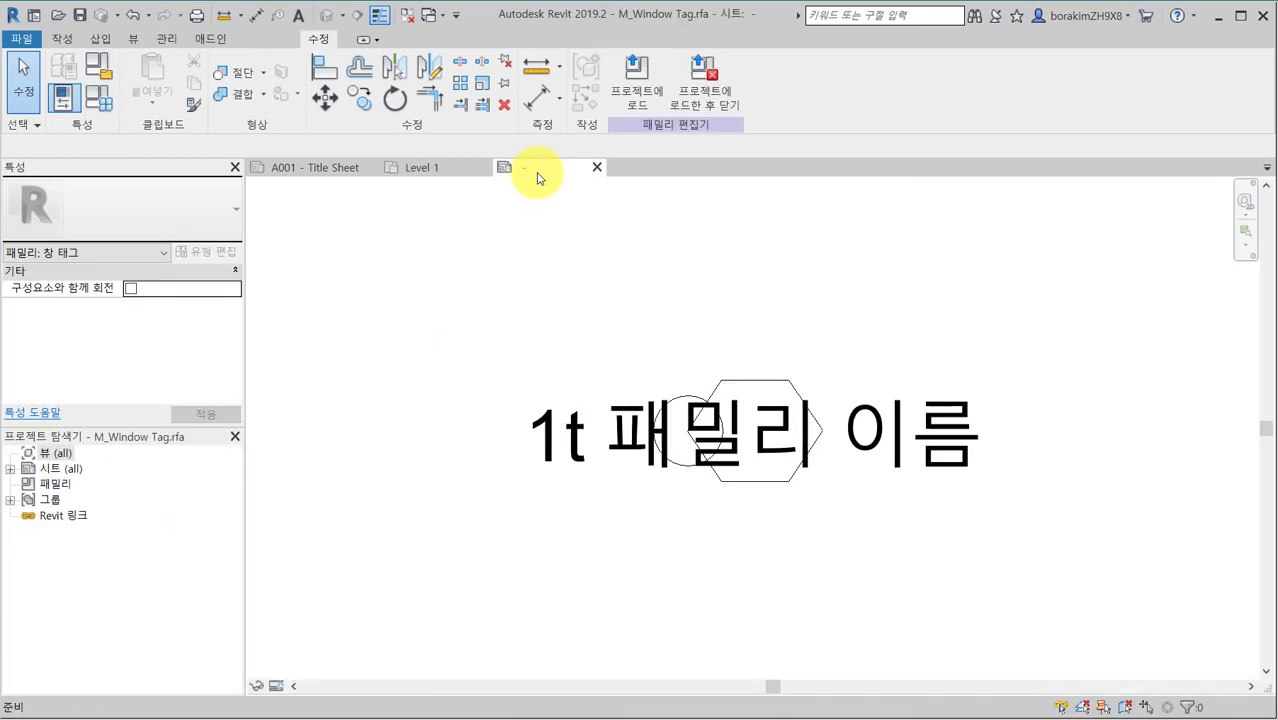
left_click(637, 421)
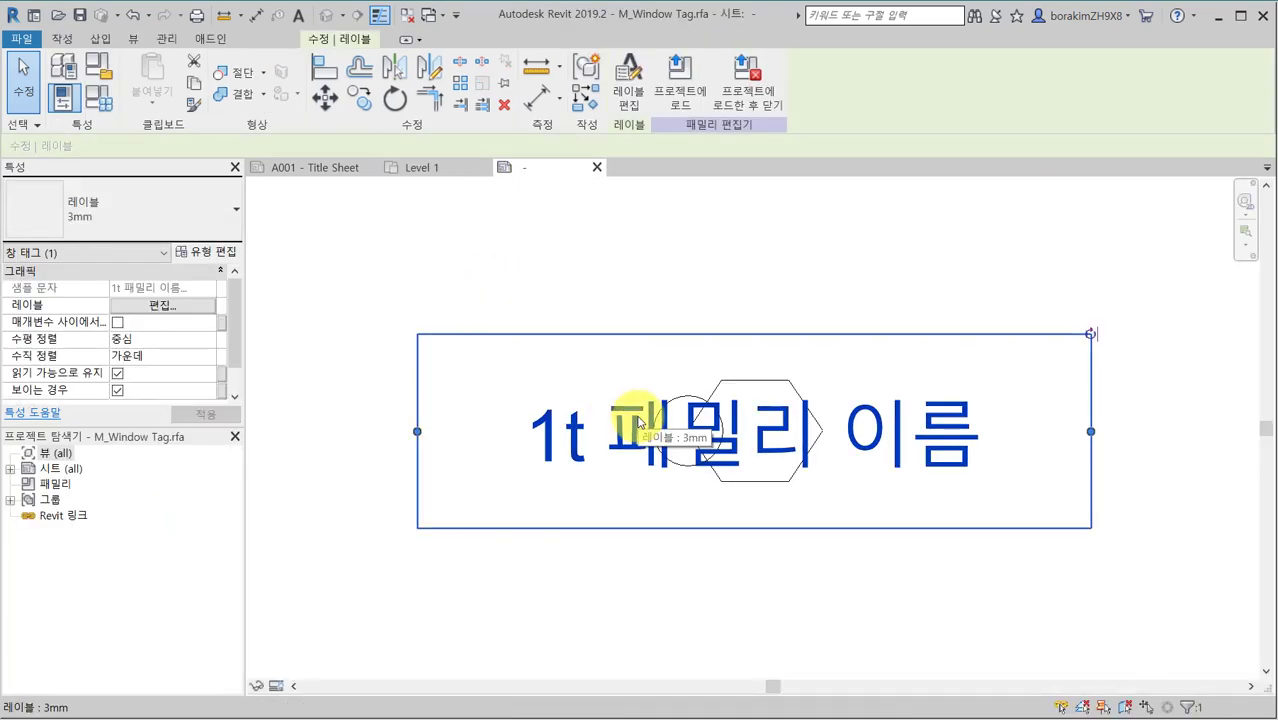
left_click(625, 88)
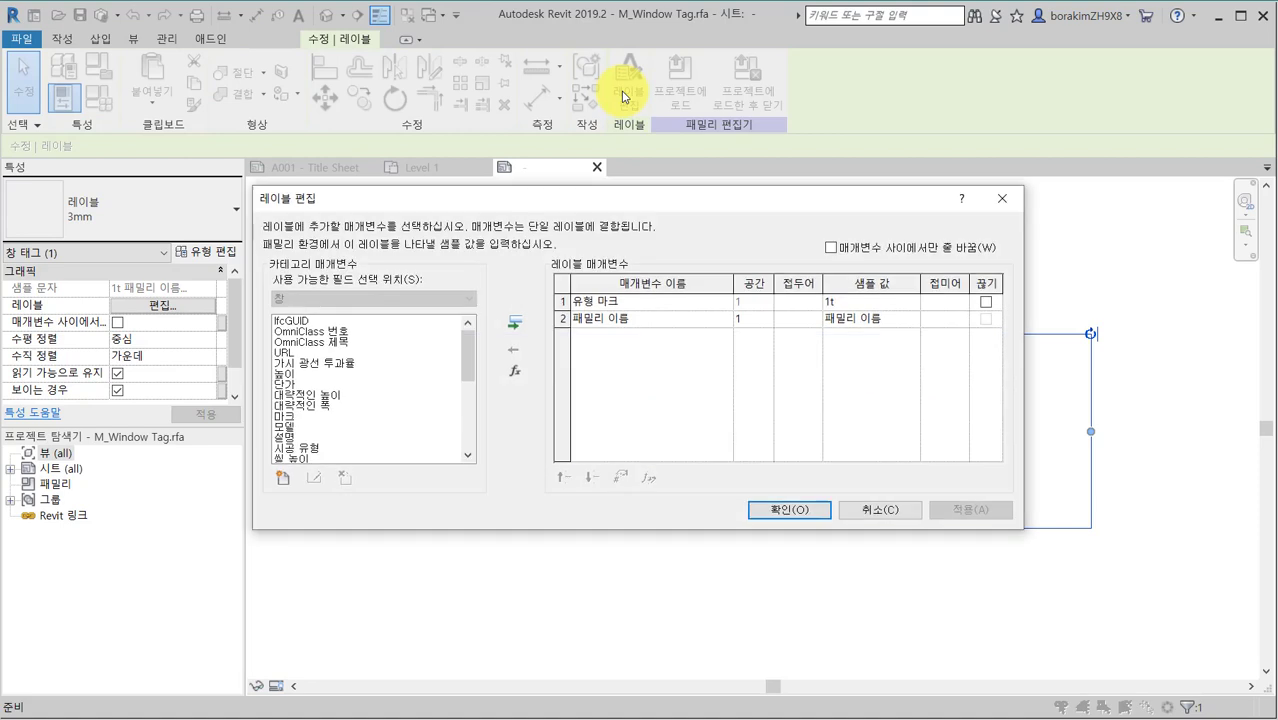
left_click(620, 318)
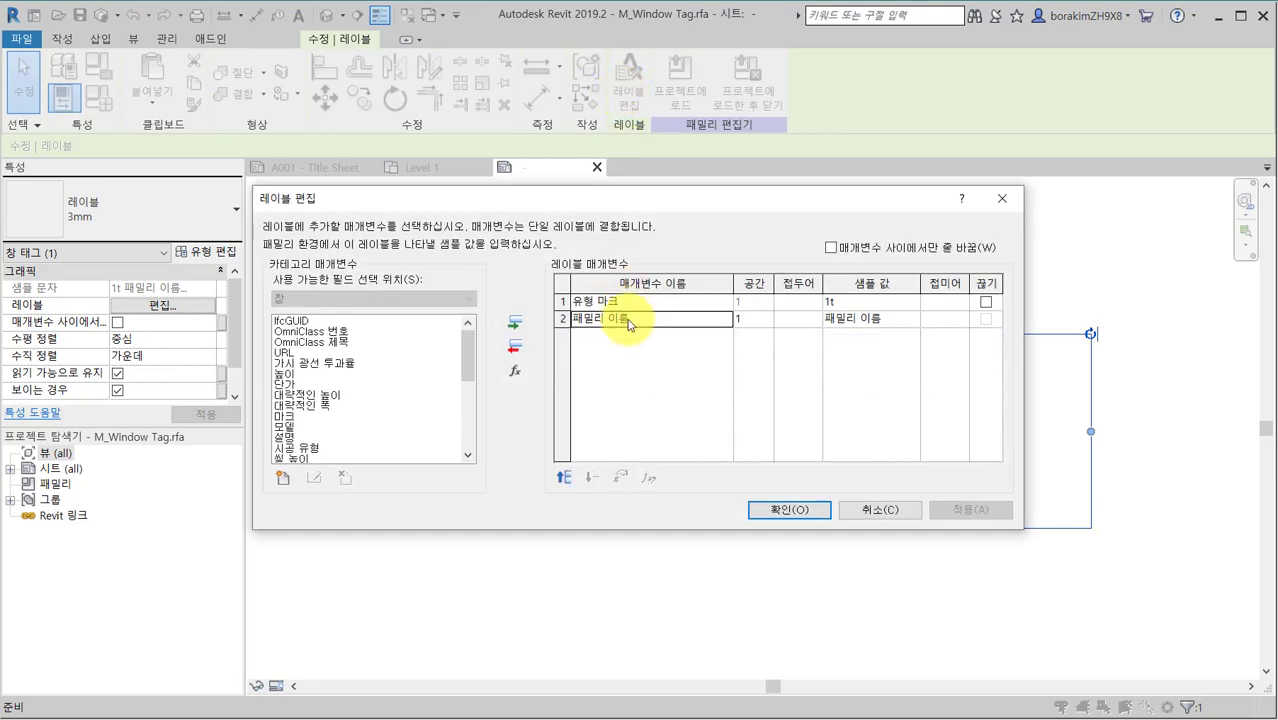
left_click(517, 348)
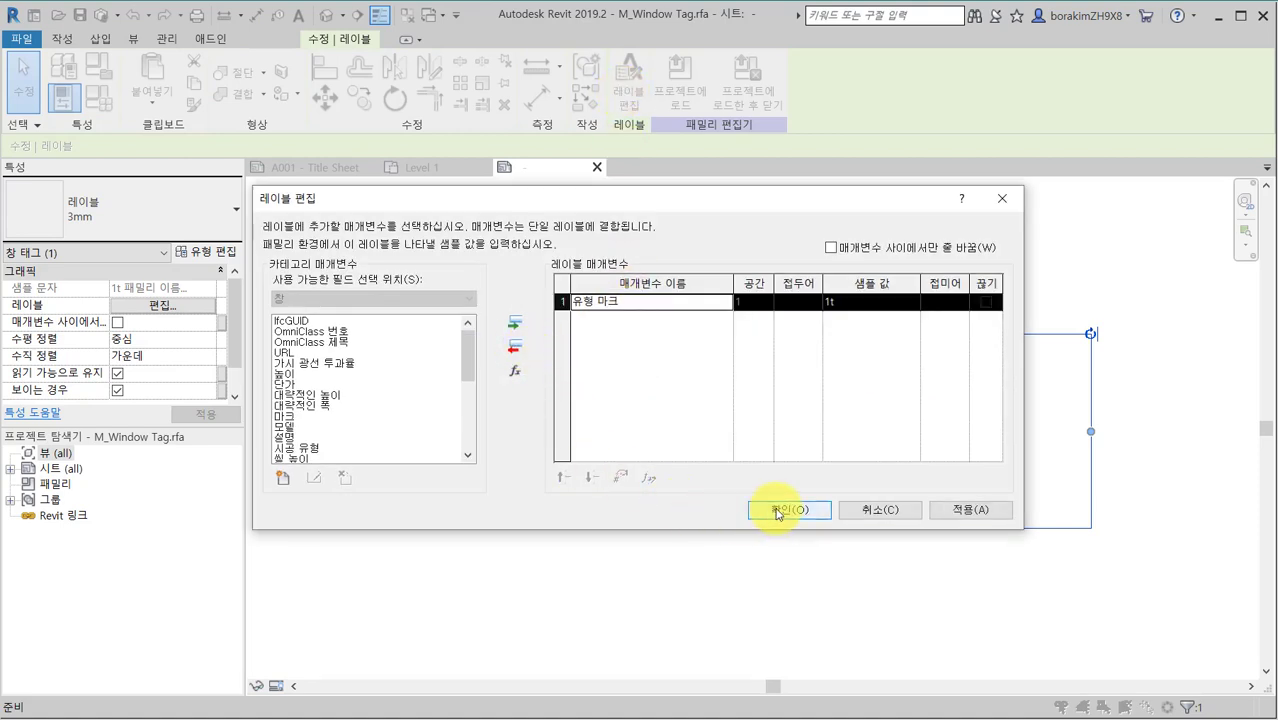
left_click(776, 511)
left_click(722, 562)
middle_click_drag(722, 562, 718, 496)
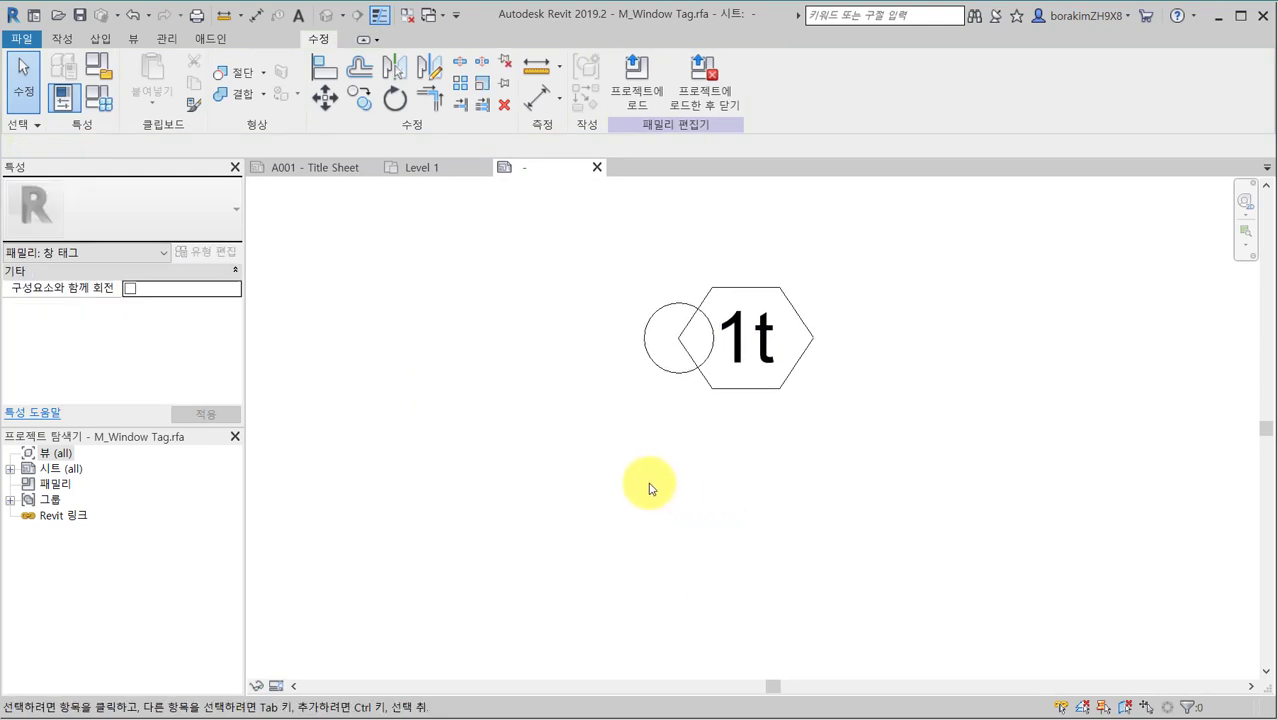
Place a separate 3mm label below the window tag's hexagon showing the 패밀리 이름 (family name) parameter.
left_click(75, 42)
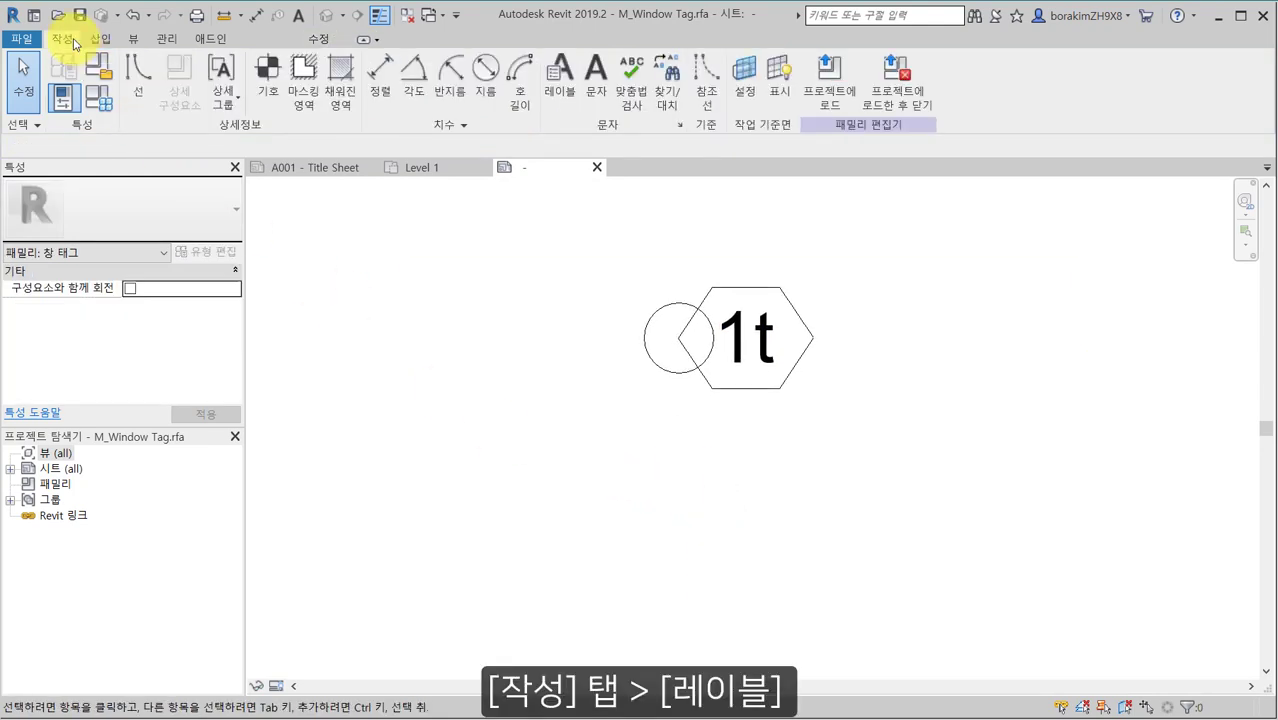
left_click(548, 98)
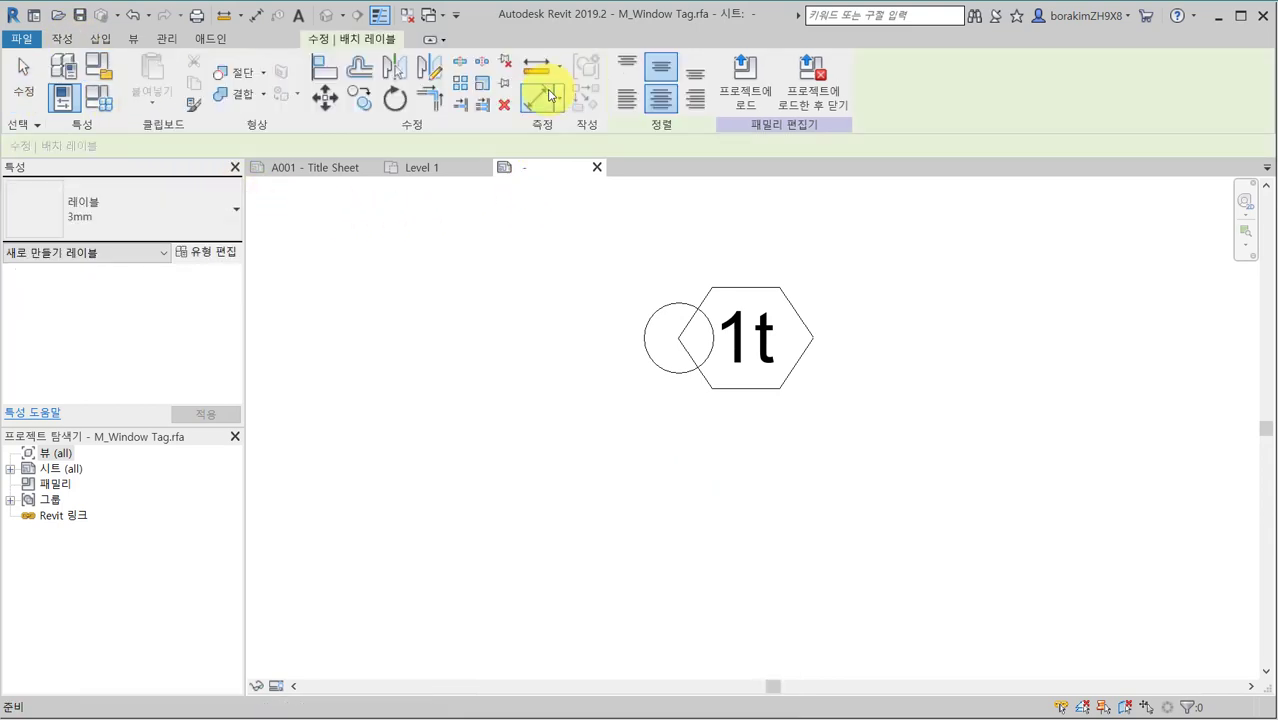
left_click(626, 521)
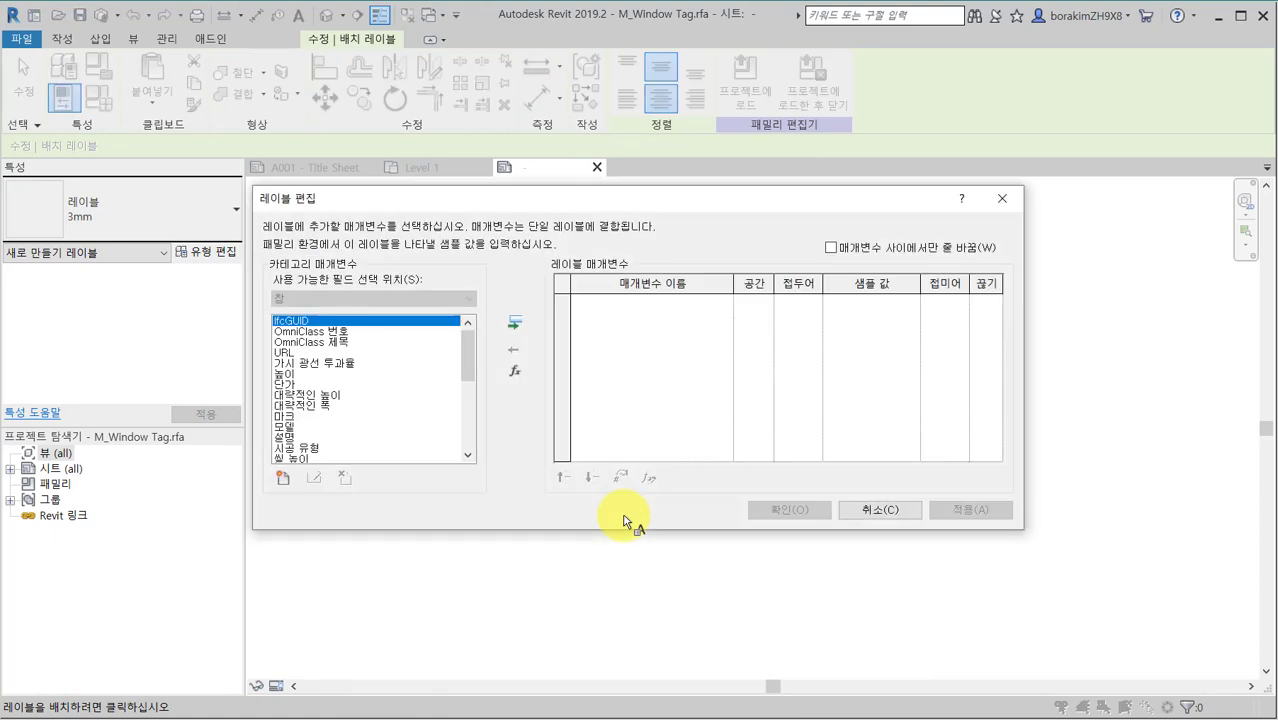
left_click_drag(465, 348, 465, 417)
left_click(340, 427)
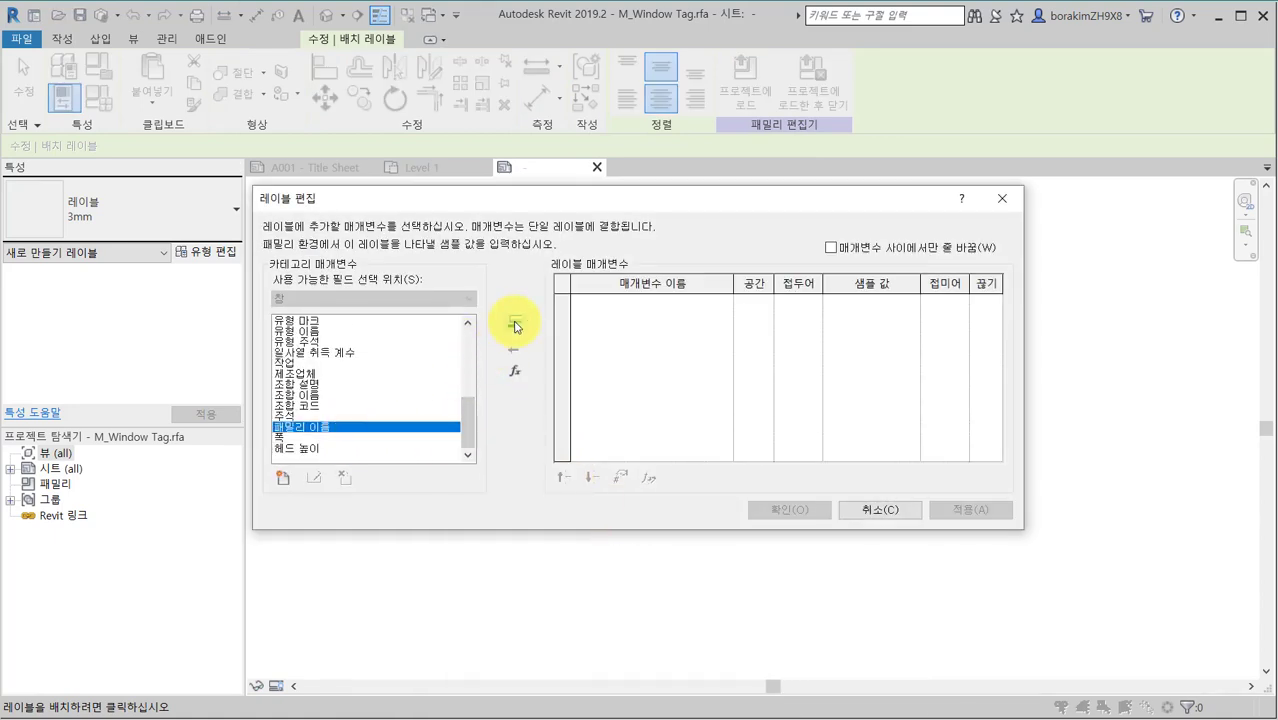
left_click(514, 324)
left_click(786, 510)
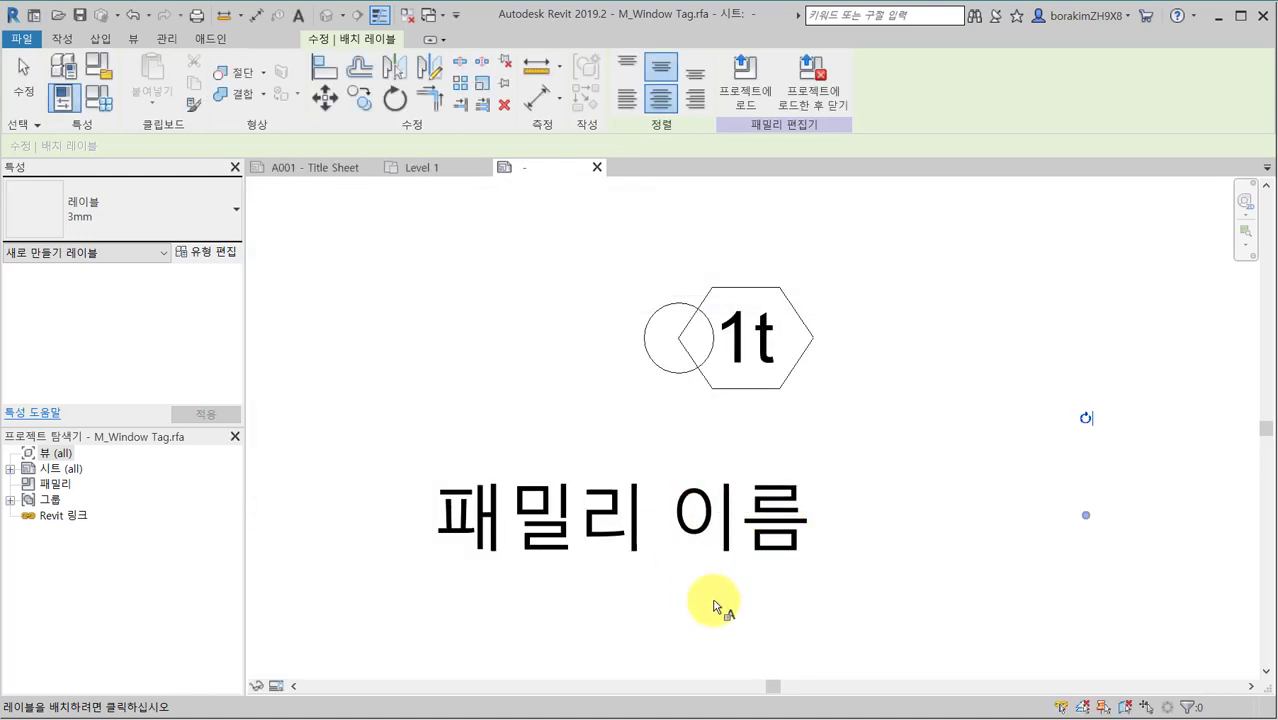
key("Escape")
key("Escape")
Centre the 패밀리 이름 label beneath the hexagon and load the tag into the project, overwriting the existing version and parameter values.
left_click(693, 557)
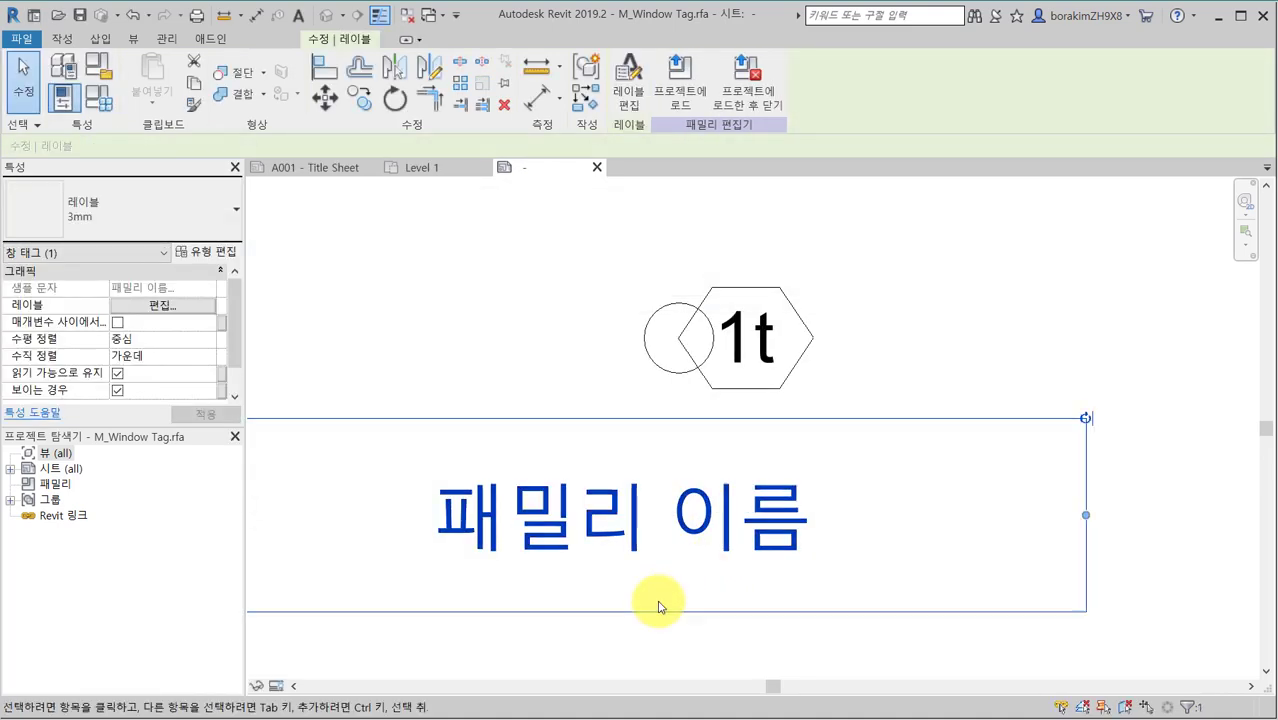
left_click_drag(640, 548, 756, 508)
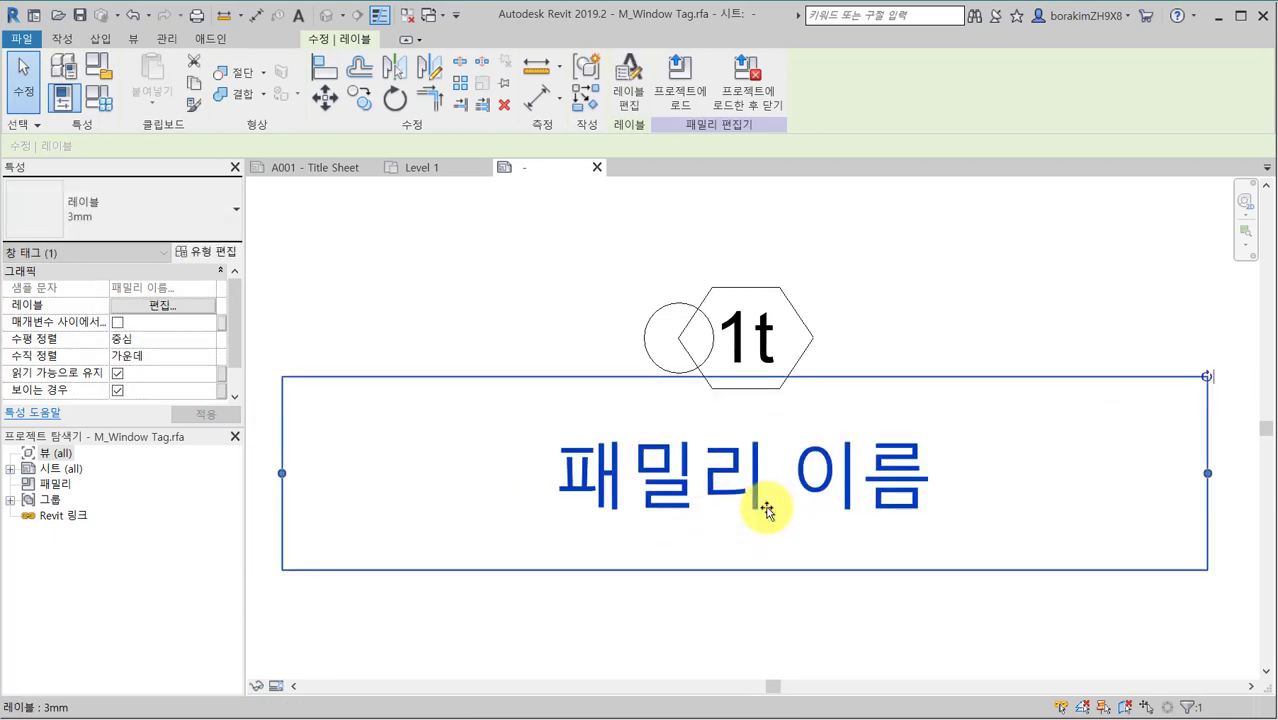
left_click(684, 630)
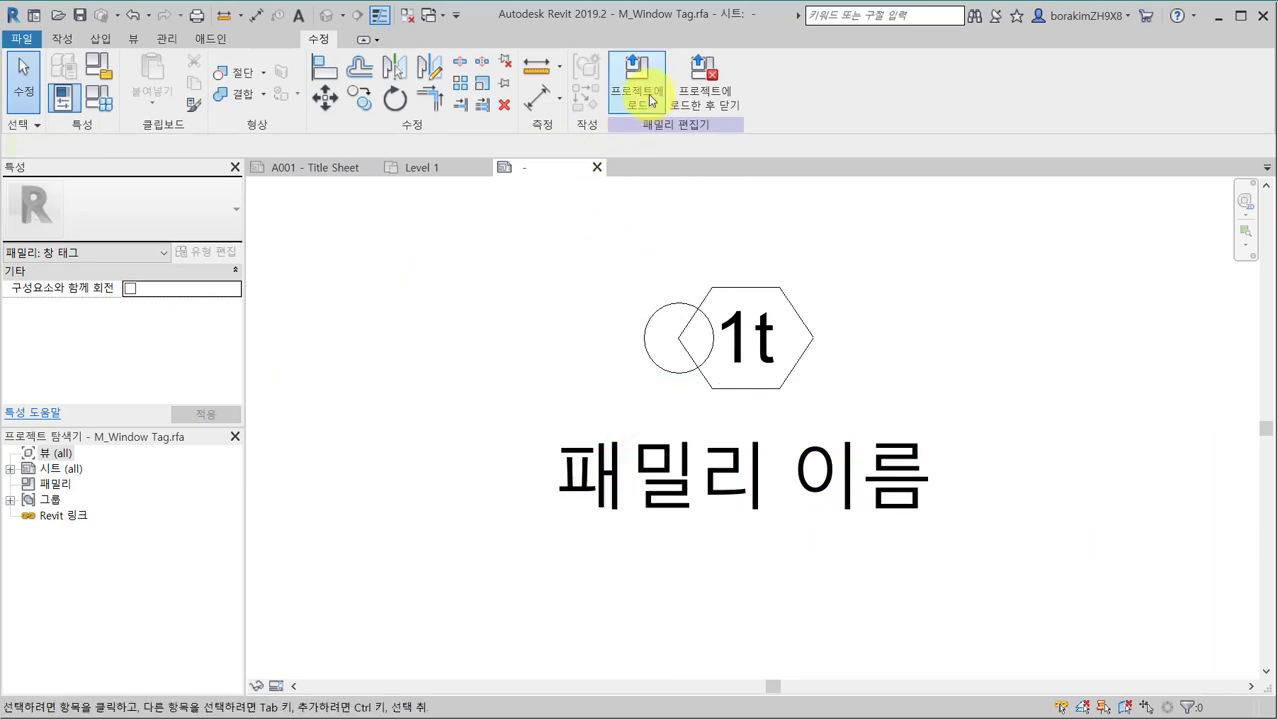
left_click(650, 100)
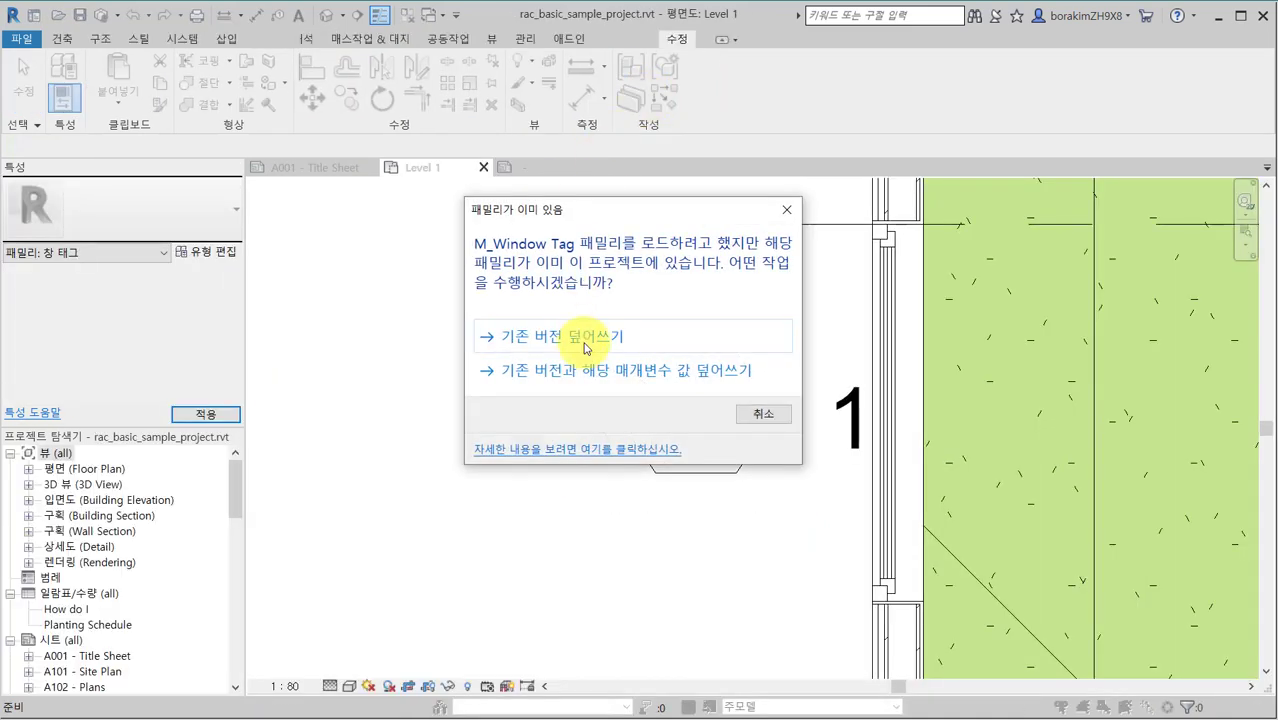
left_click_drag(579, 209, 315, 233)
left_click(322, 400)
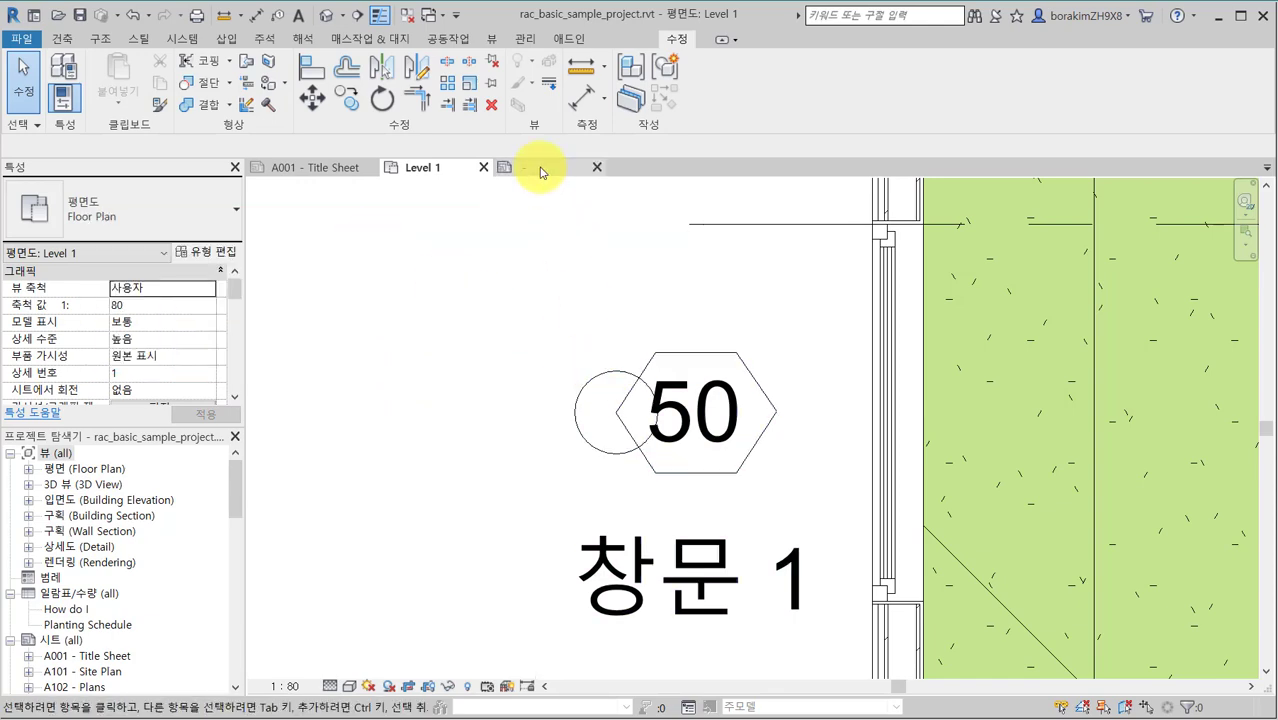
Return to the tag family and place another 3mm label below 패밀리 이름 showing the 폭 (width) parameter.
left_click(541, 167)
left_click(63, 39)
left_click(559, 82)
scroll(450, 395, "down", 1)
middle_click_drag(450, 395, 508, 267)
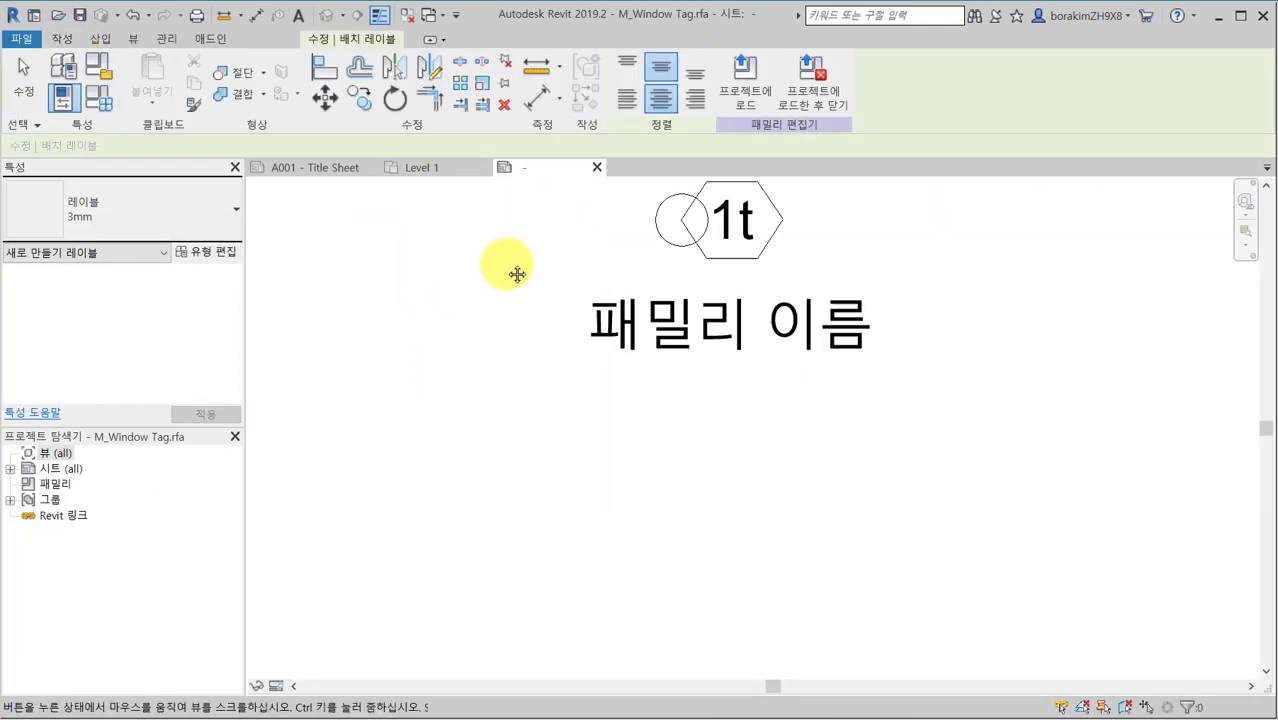
left_click(667, 481)
left_click_drag(470, 382, 468, 423)
double_click(390, 437)
left_click(765, 506)
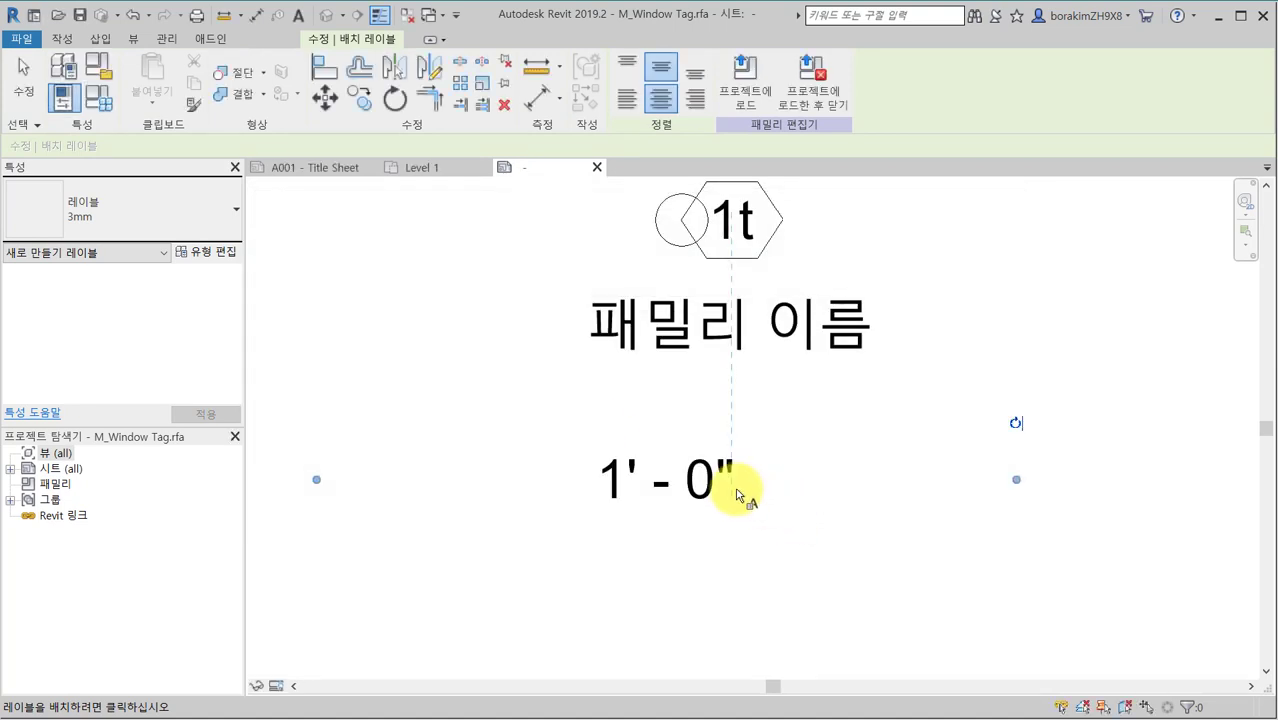
Centre the 폭 label beneath the 패밀리 이름 label and load the tag into the project, overwriting the existing version.
key("Escape")
left_click_drag(725, 461, 790, 421)
left_click(776, 557)
middle_click_drag(776, 558, 750, 606)
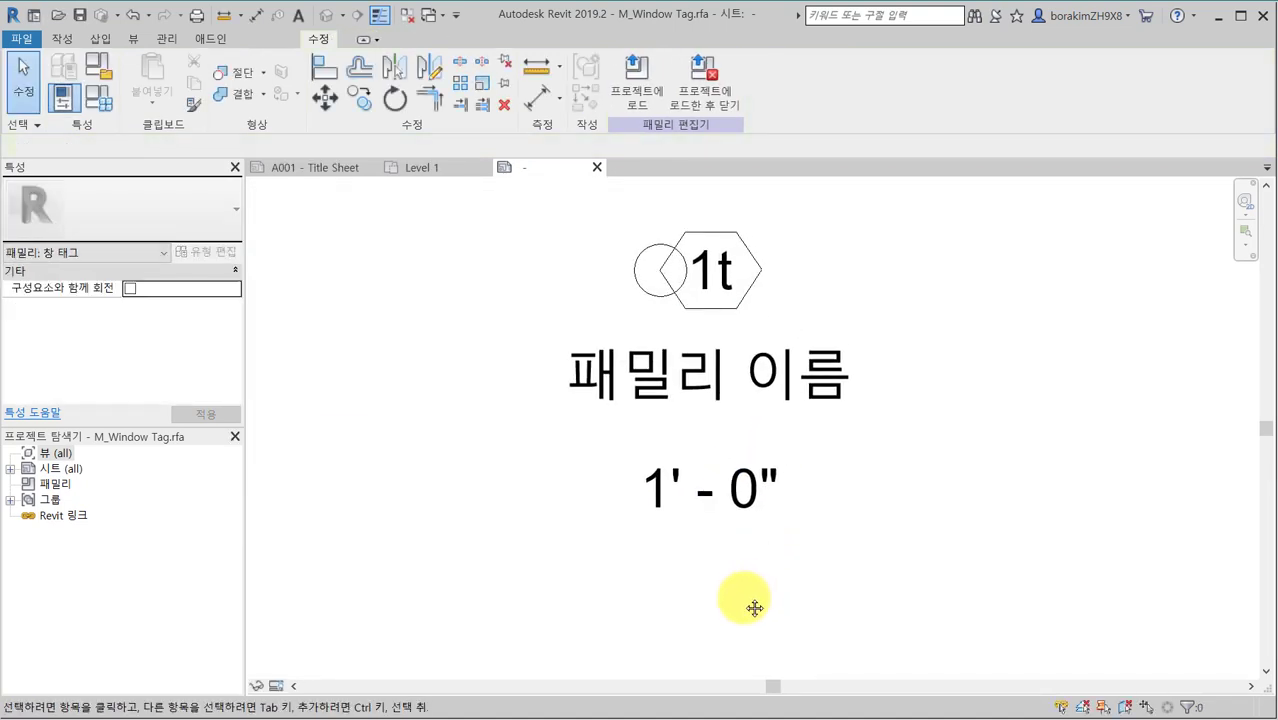
left_click(637, 90)
left_click(756, 297)
scroll(423, 374, "down", 2)
middle_click_drag(423, 374, 456, 337)
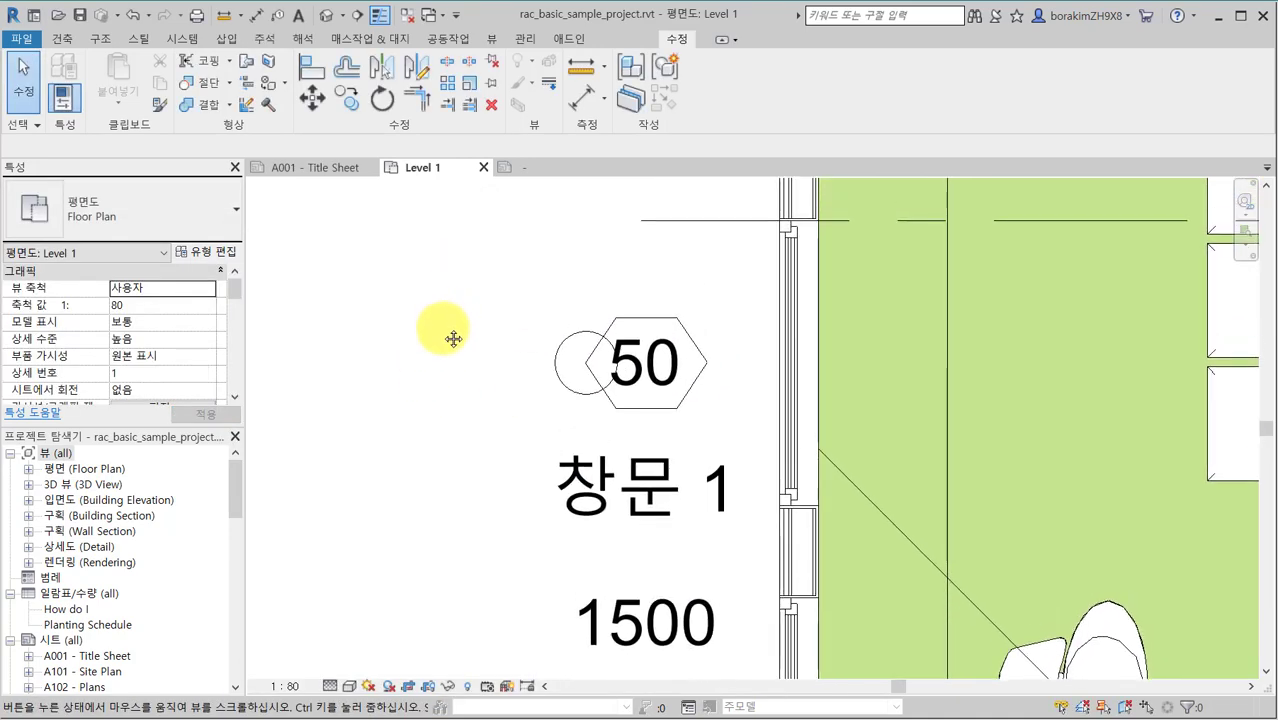
Check the 폭 (width) value in the properties of the window whose tag shows 창문 1 and its width.
left_click(784, 300)
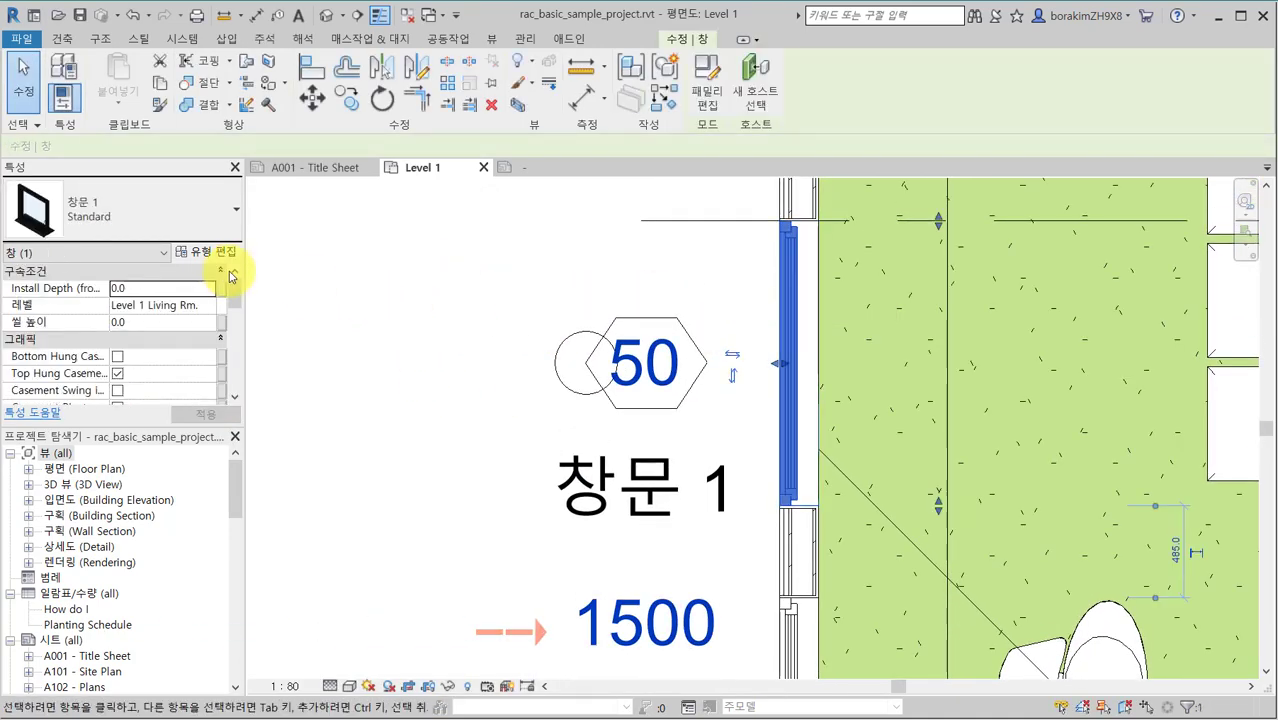
left_click_drag(230, 283, 234, 340)
left_click(180, 356)
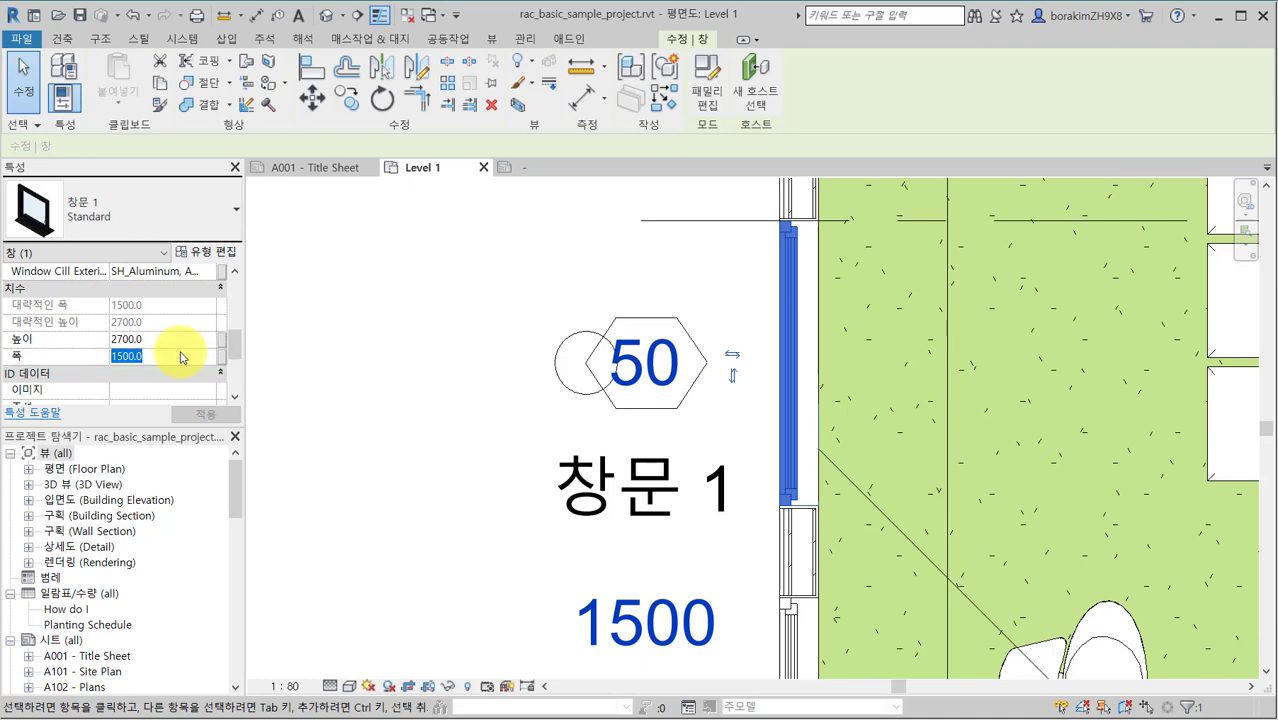
left_click(313, 289)
Tag the untagged window farther down the same wall by category, with an attached-end leader and horizontal orientation.
scroll(313, 289, "up", 1)
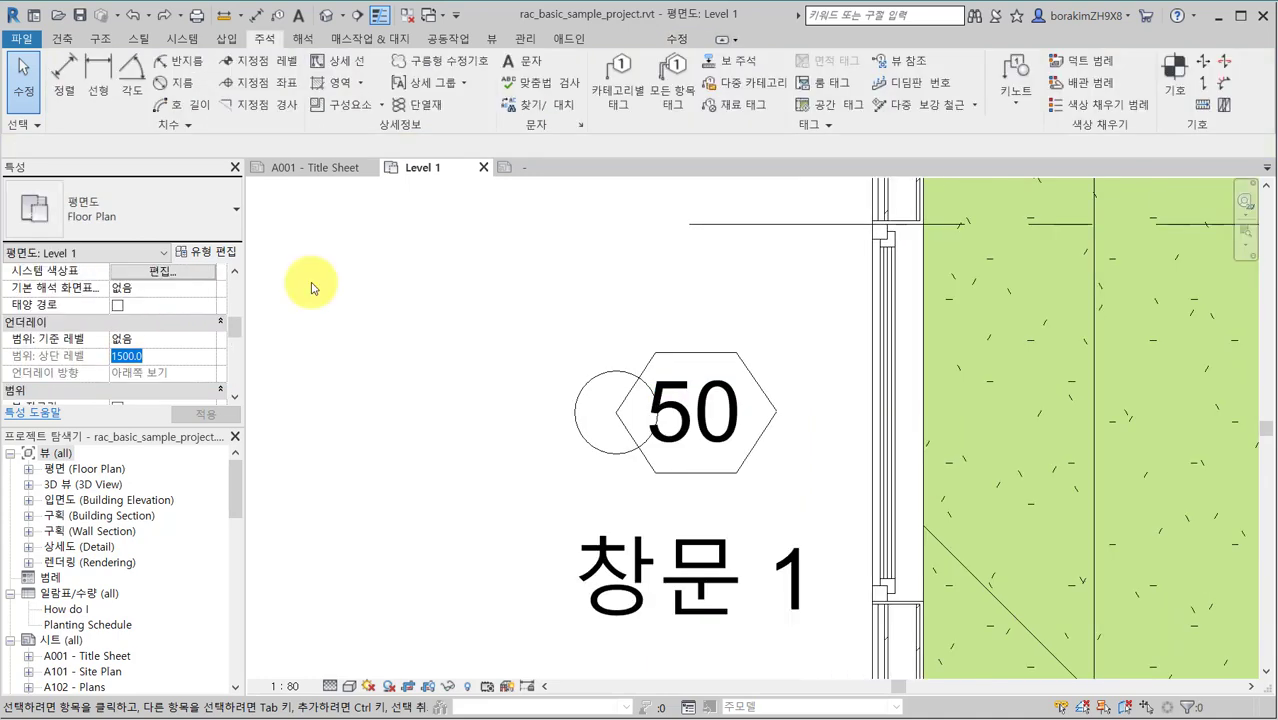
scroll(342, 307, "down", 3)
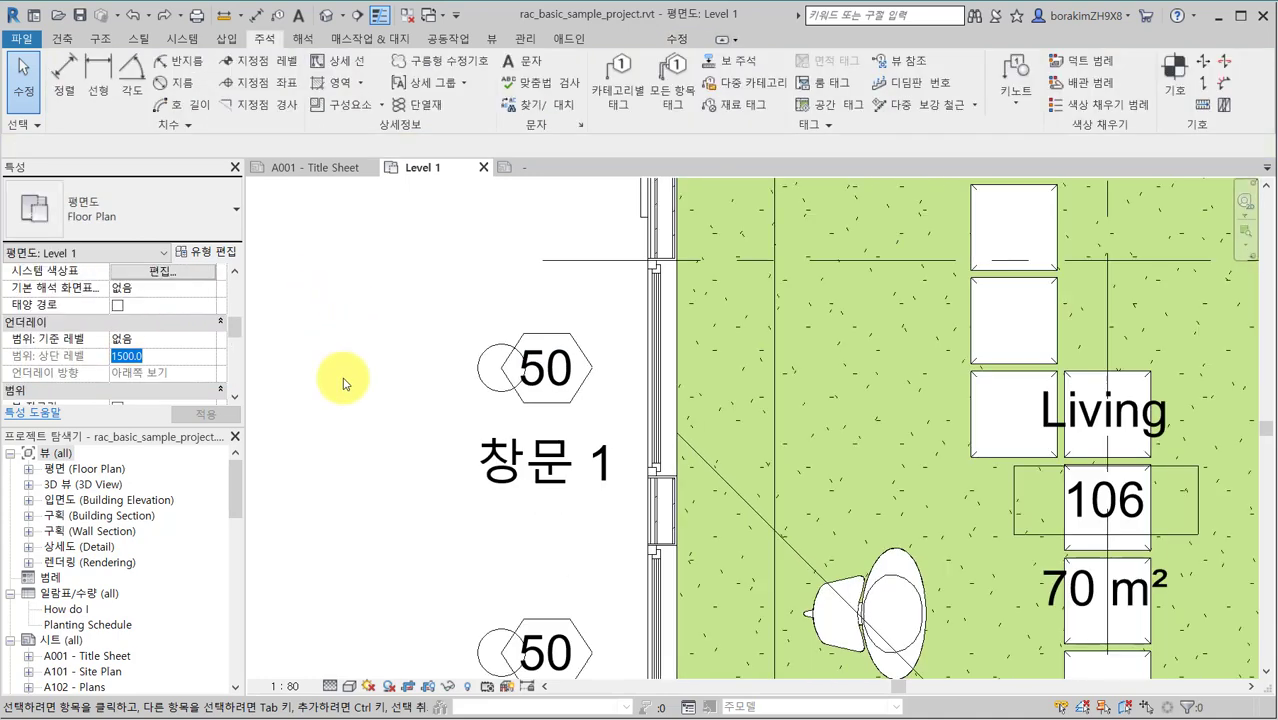
middle_click_drag(368, 500, 416, 270)
scroll(430, 250, "up", 3)
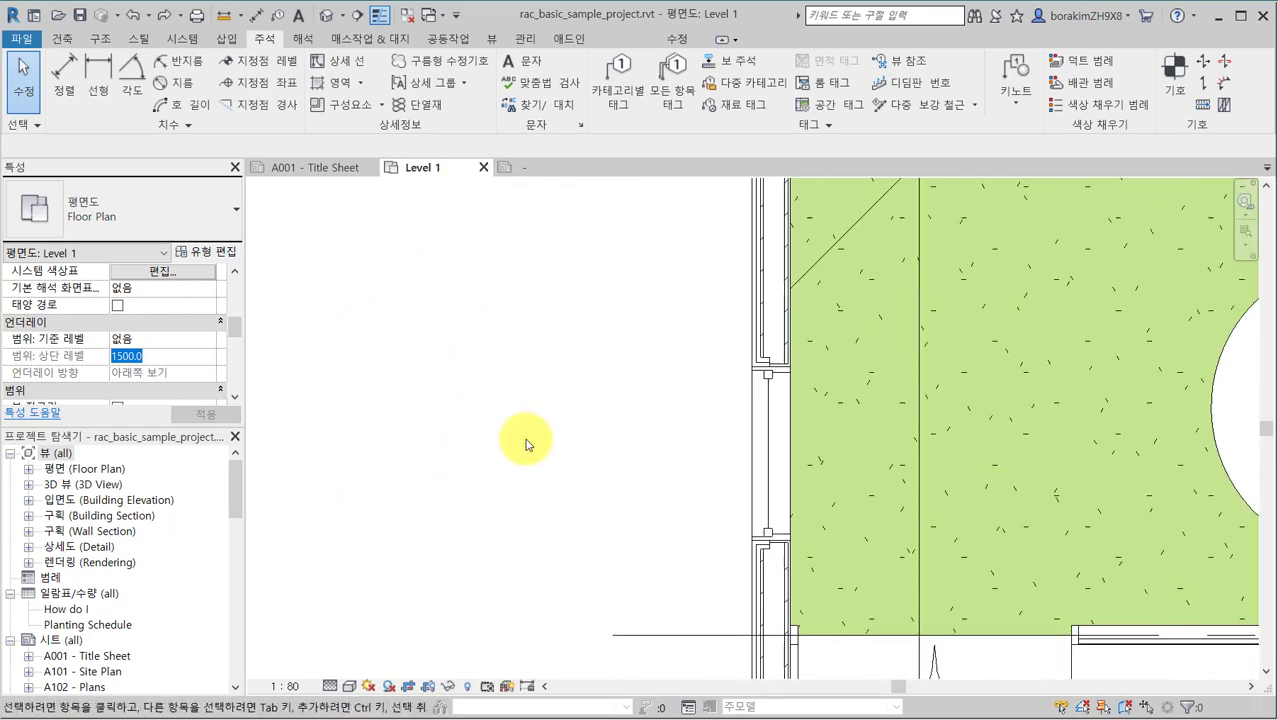
left_click(619, 75)
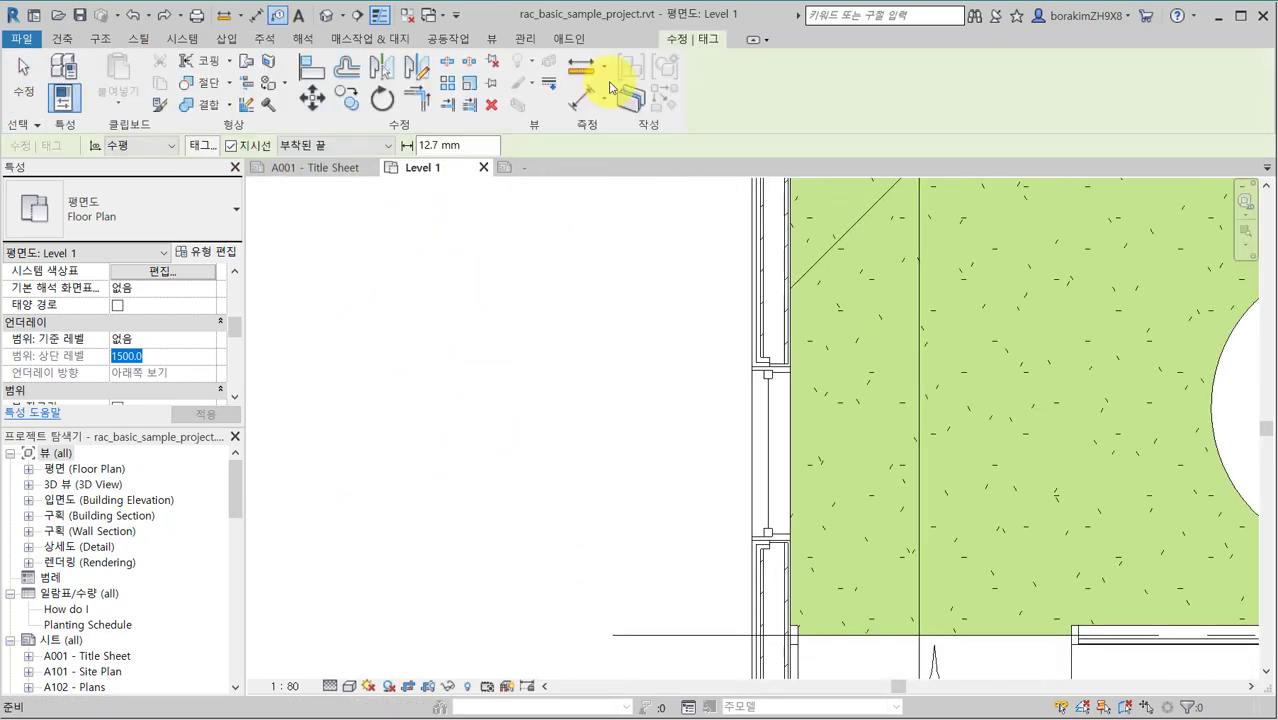
left_click(745, 469)
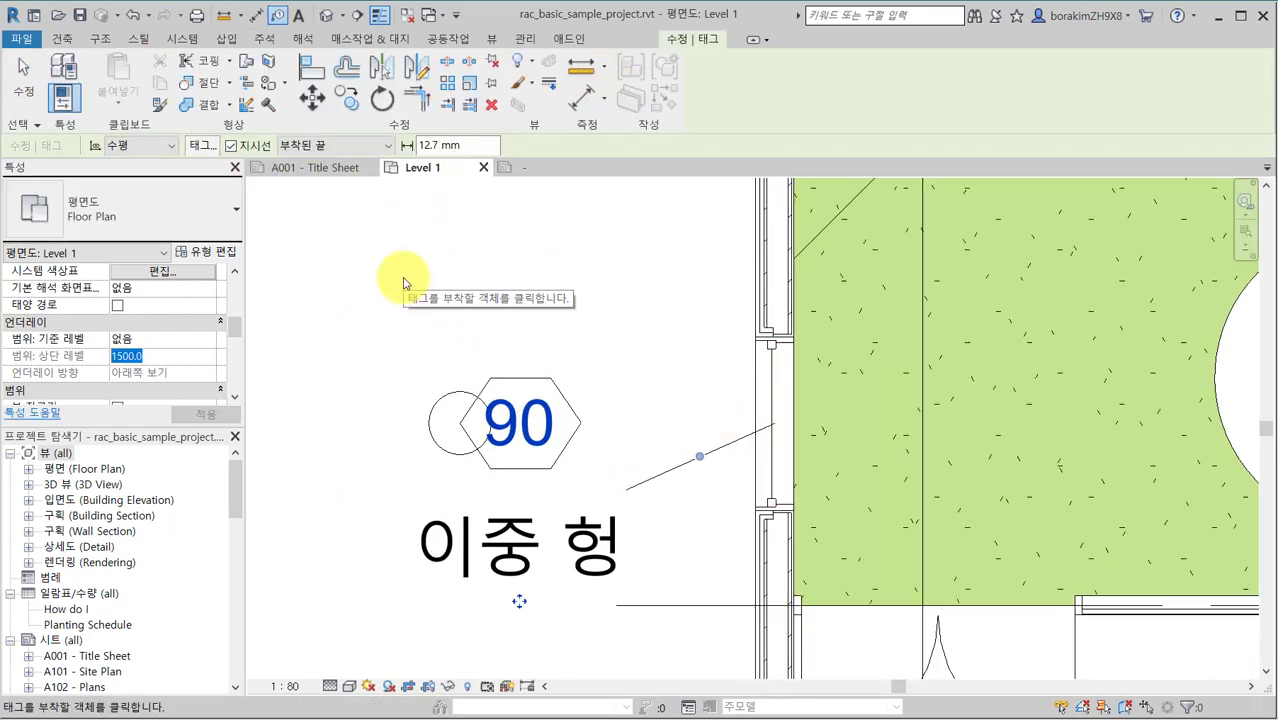
key("Escape")
key("Escape")
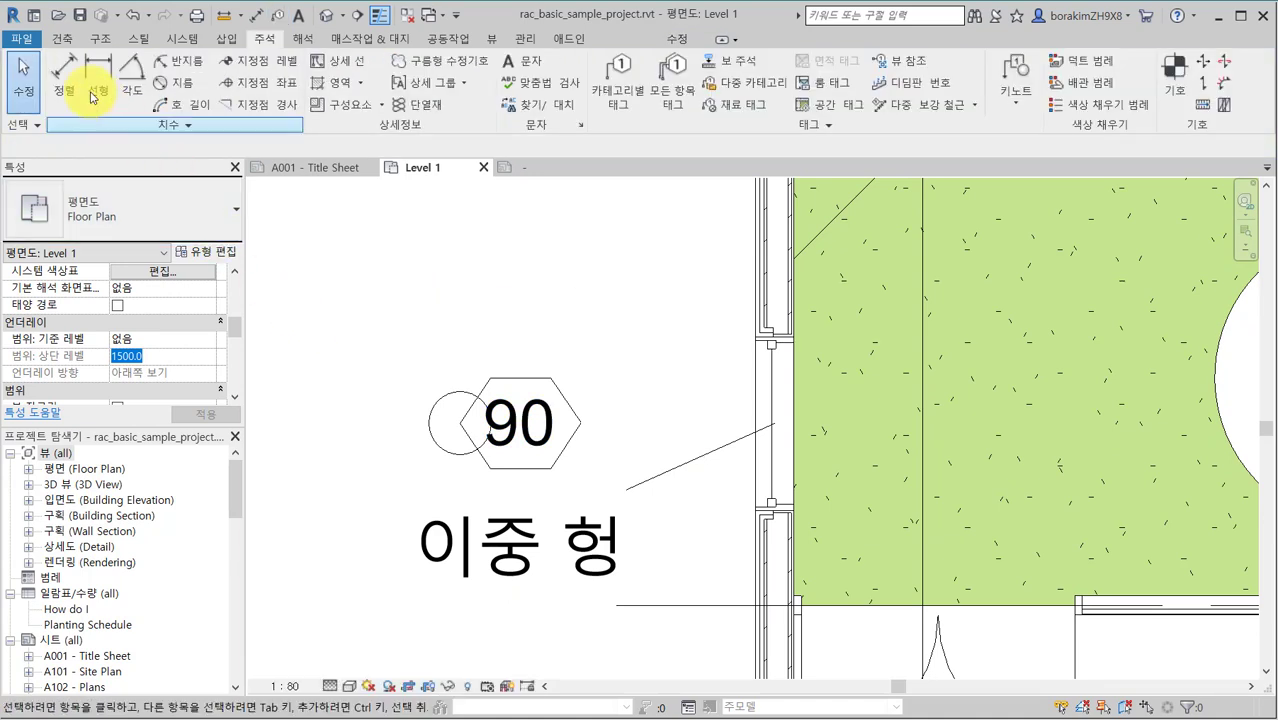
Create a new family from the 미터법 창 태그.rft (metric window tag) template in the 주석 (annotation) template folder.
left_click(24, 39)
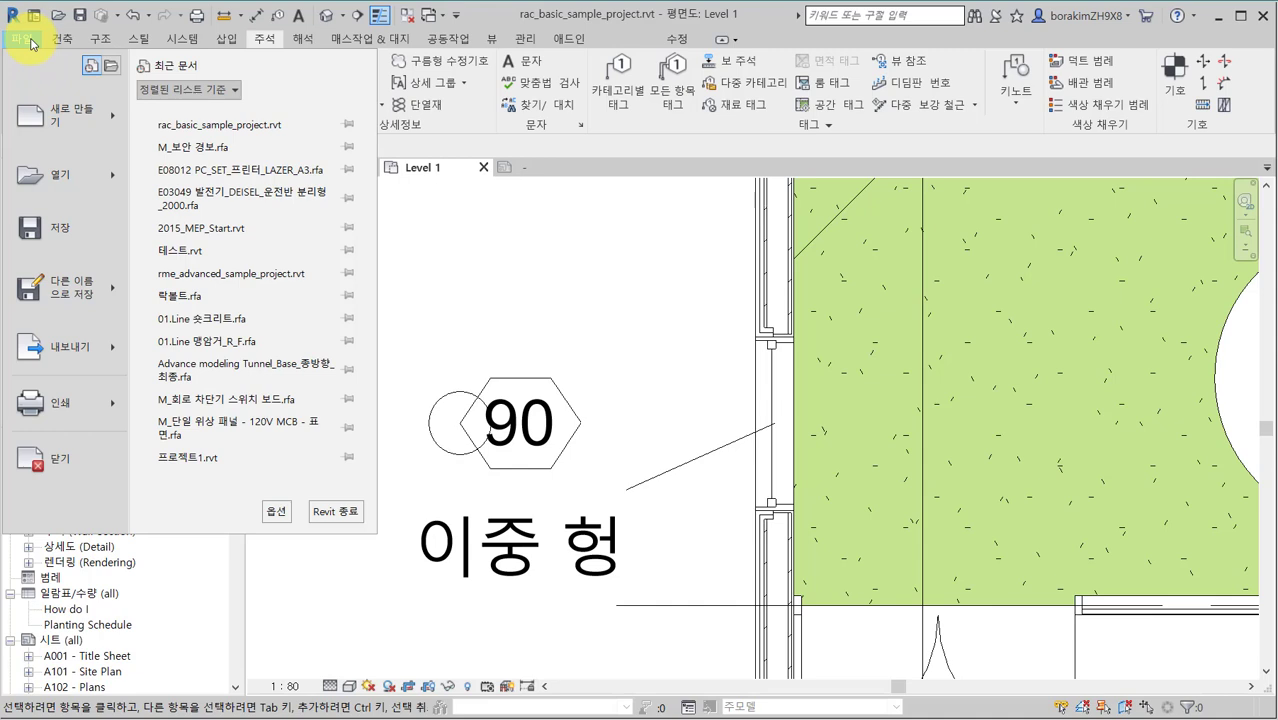
mouse_move(103, 130)
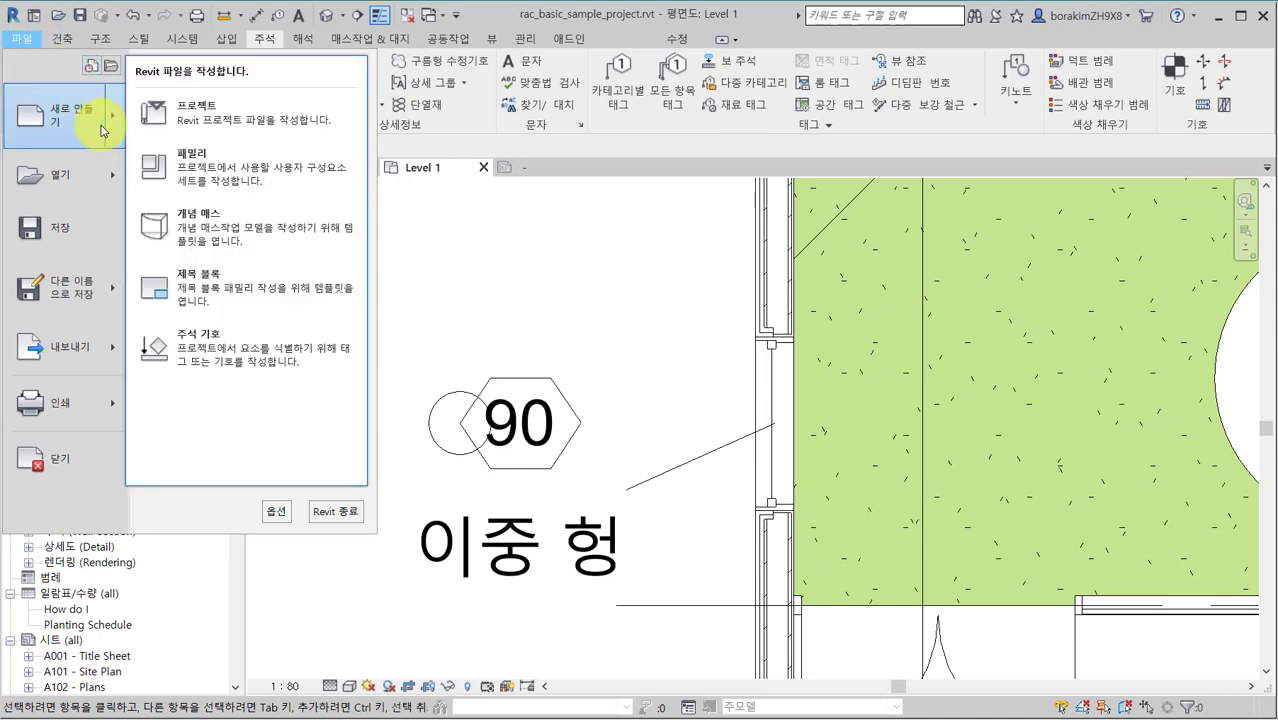
left_click(320, 178)
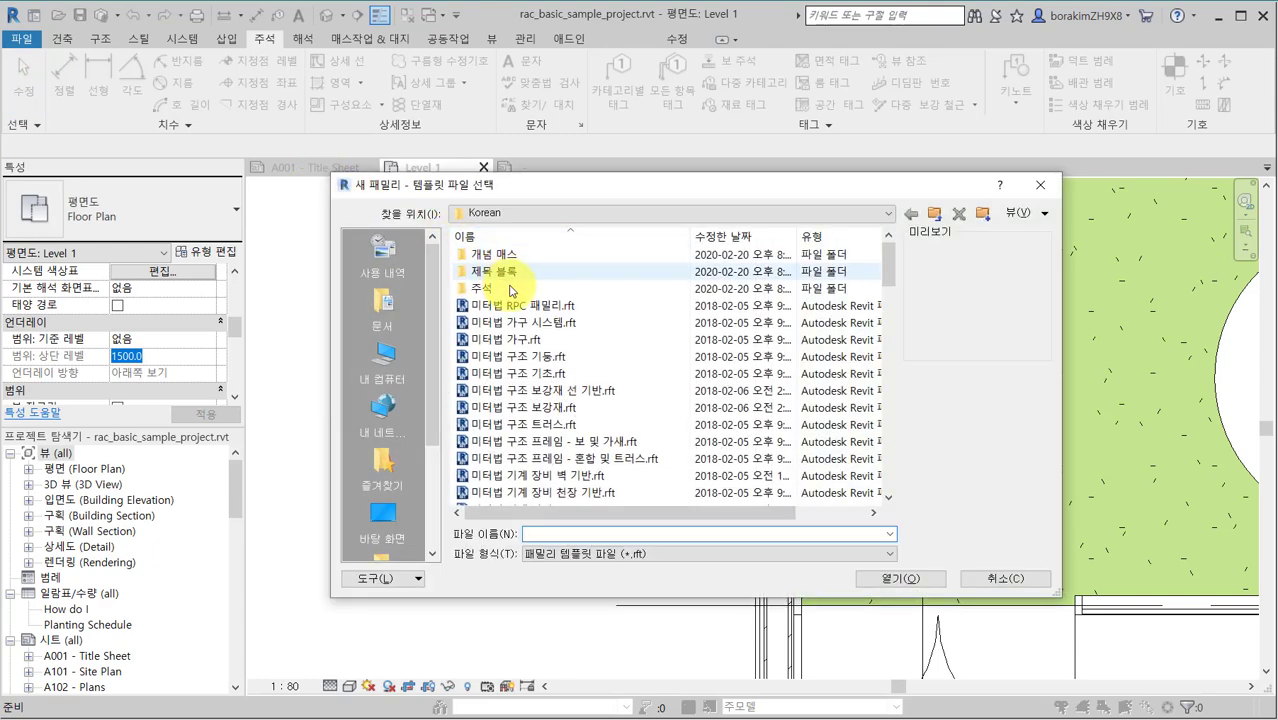
left_click(593, 291)
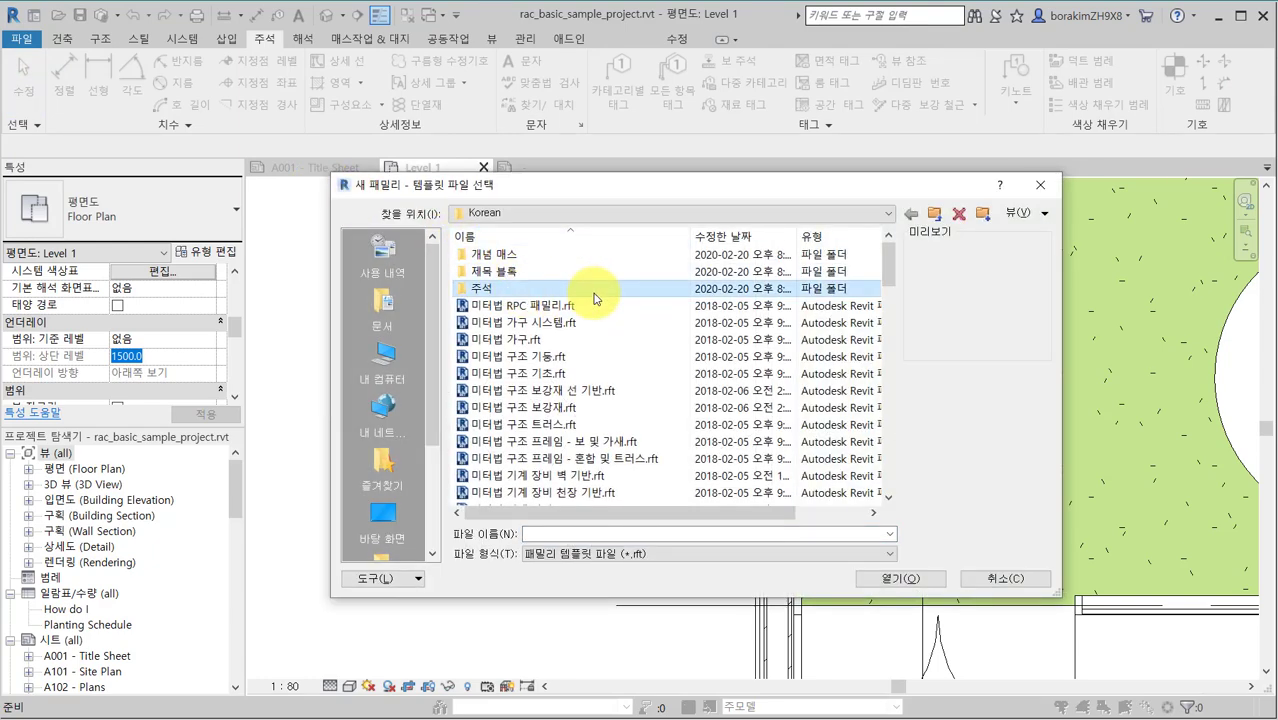
double_click(593, 291)
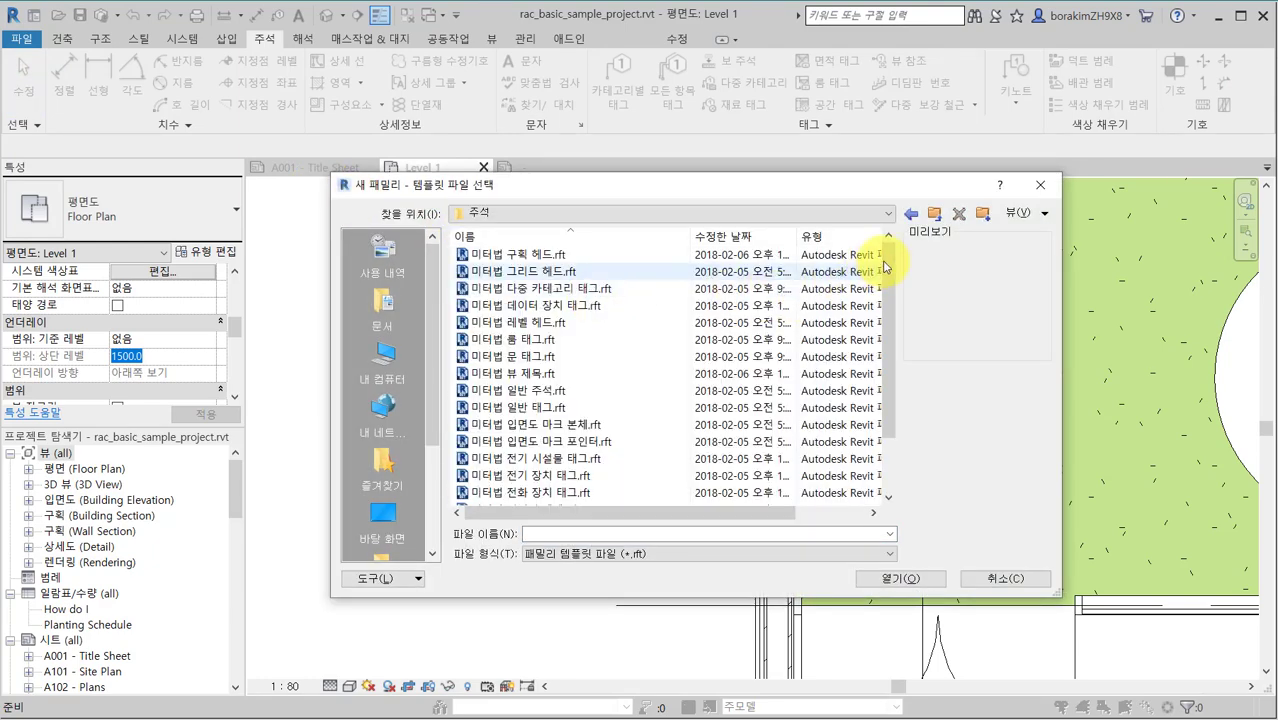
left_click_drag(886, 262, 892, 336)
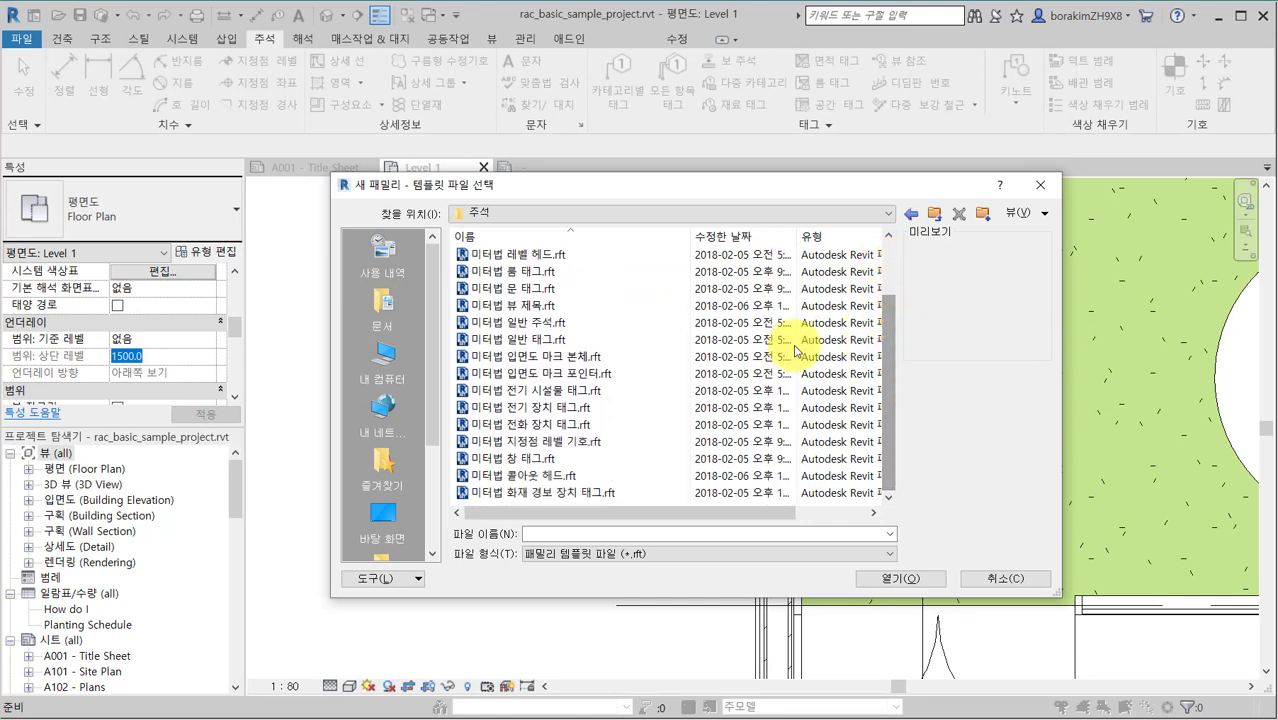
left_click(678, 343)
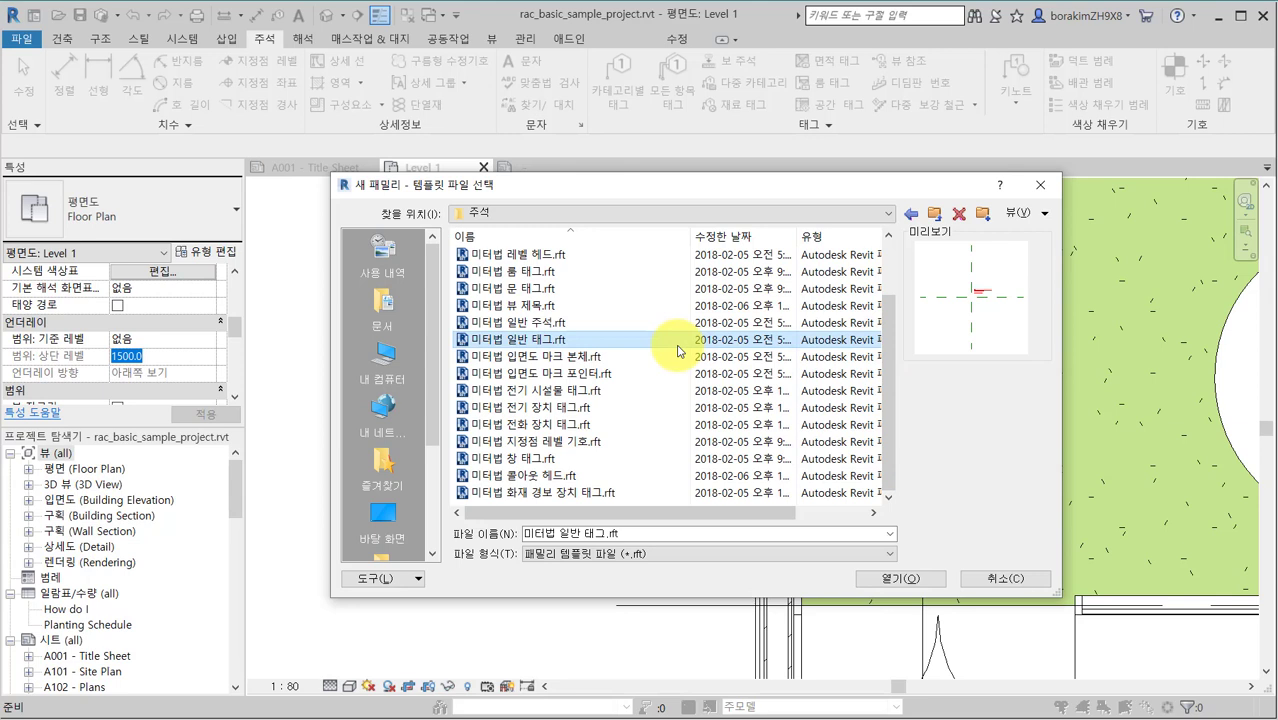
left_click(660, 325)
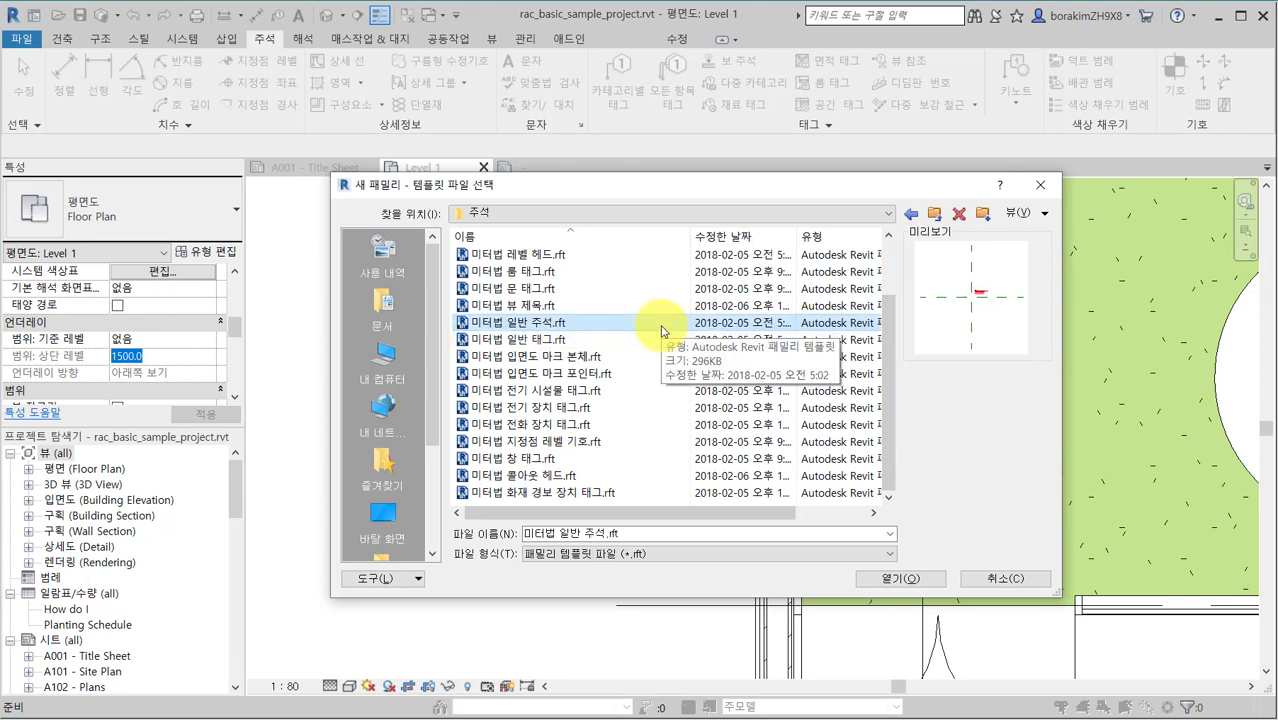
left_click(628, 458)
double_click(628, 458)
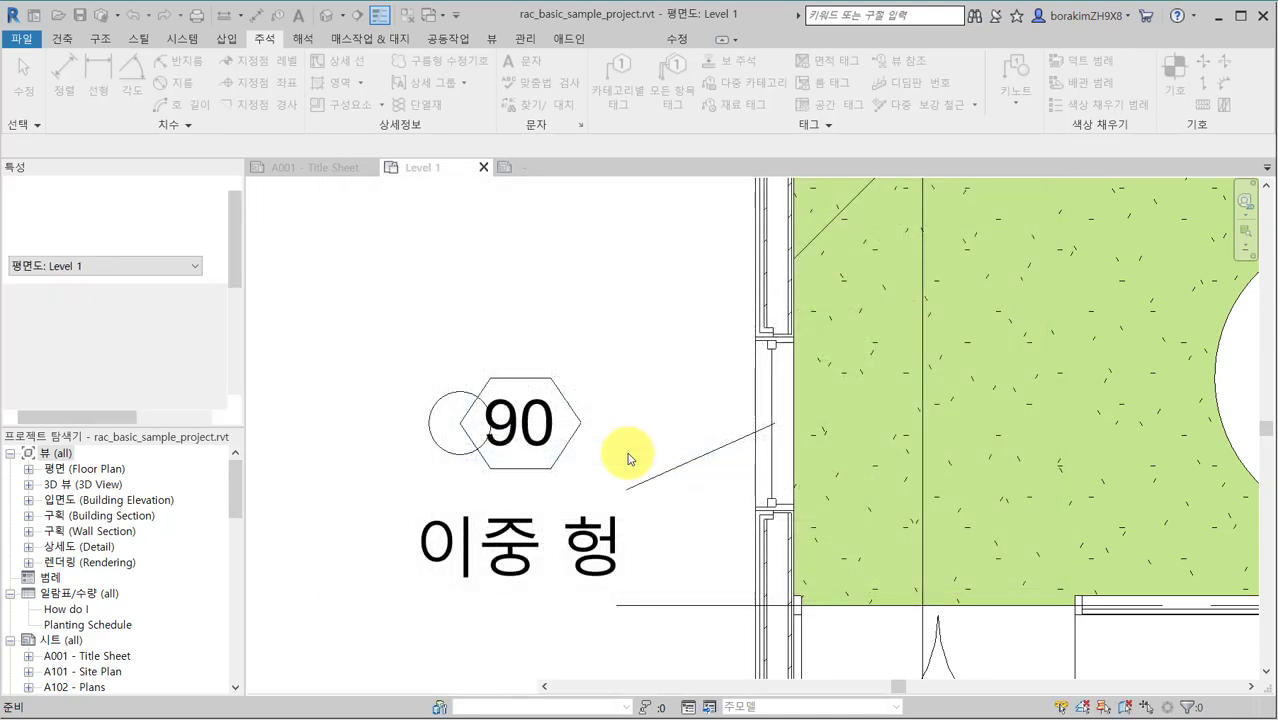